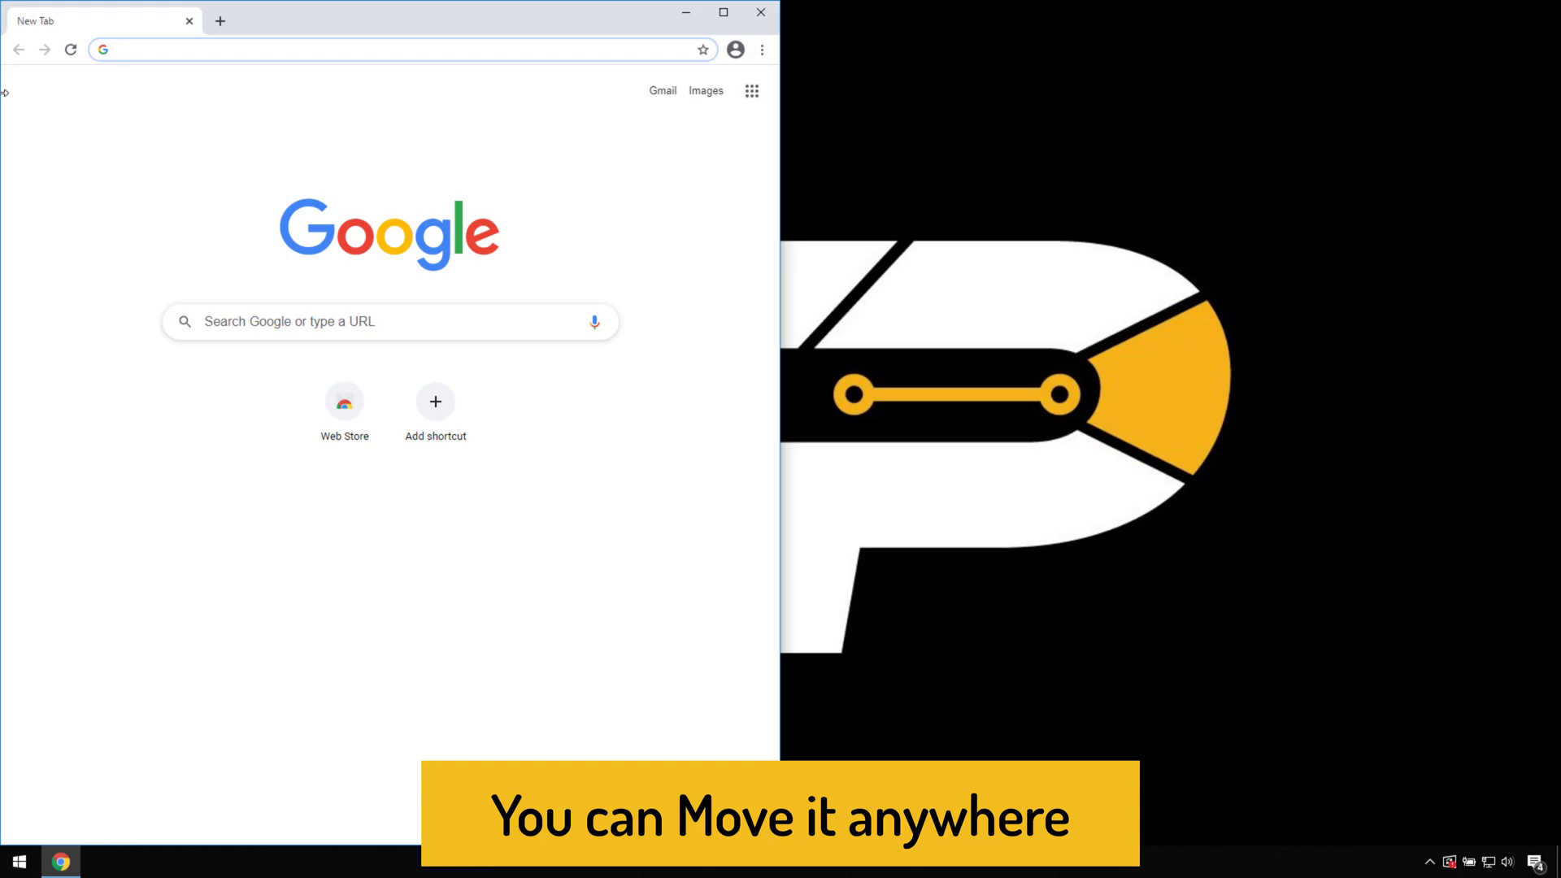
- Maximize the Chrome window, apply the side-by-side window arrangement to it and minimize it
drag(425, 31, 488, 2)
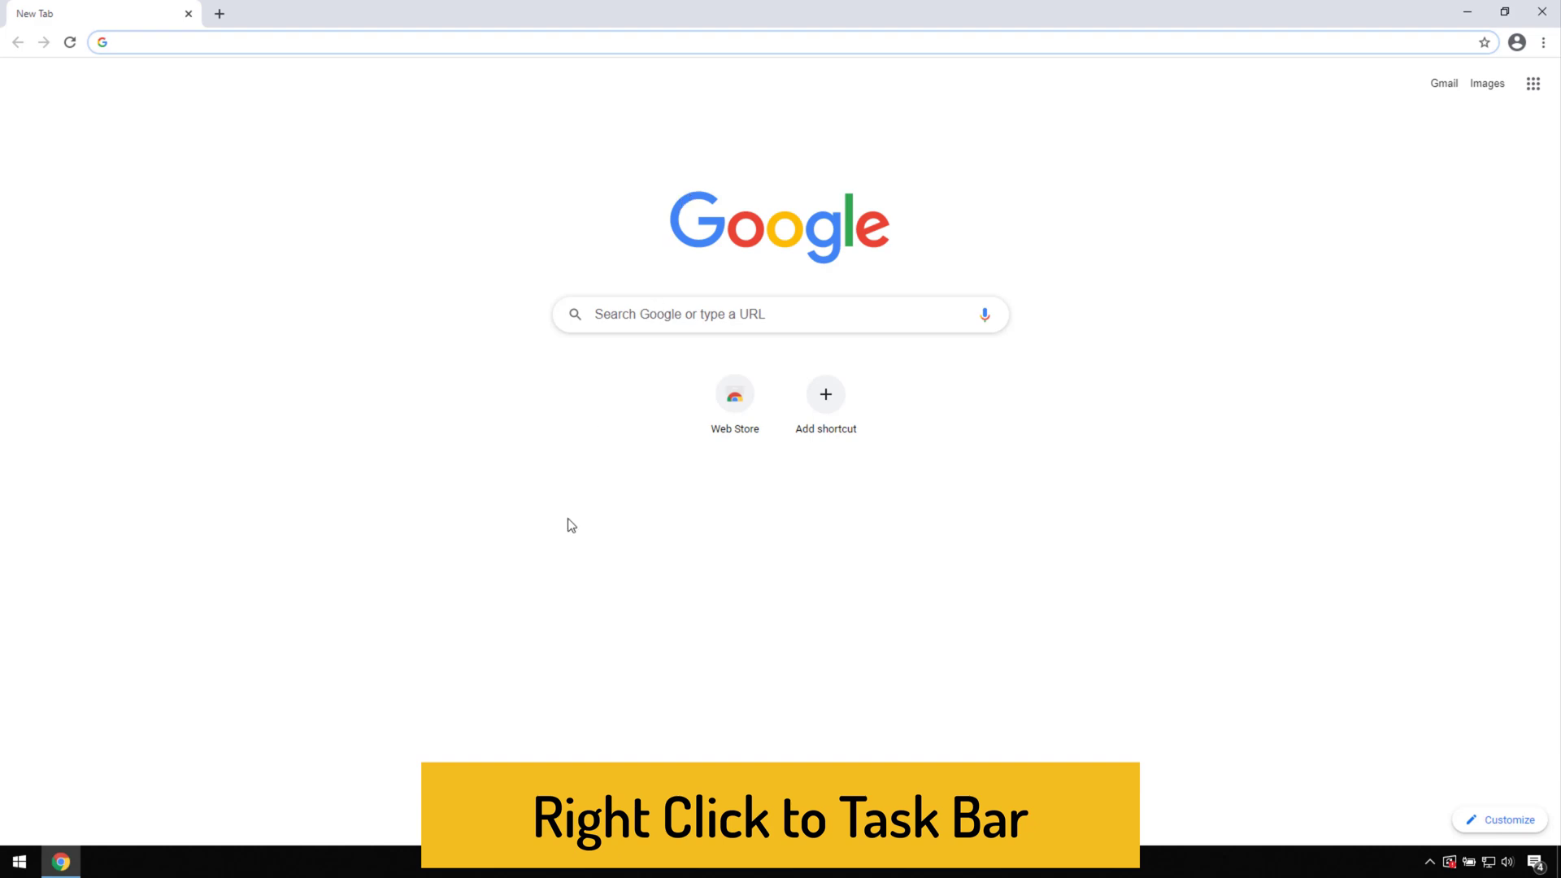
right_click(426, 862)
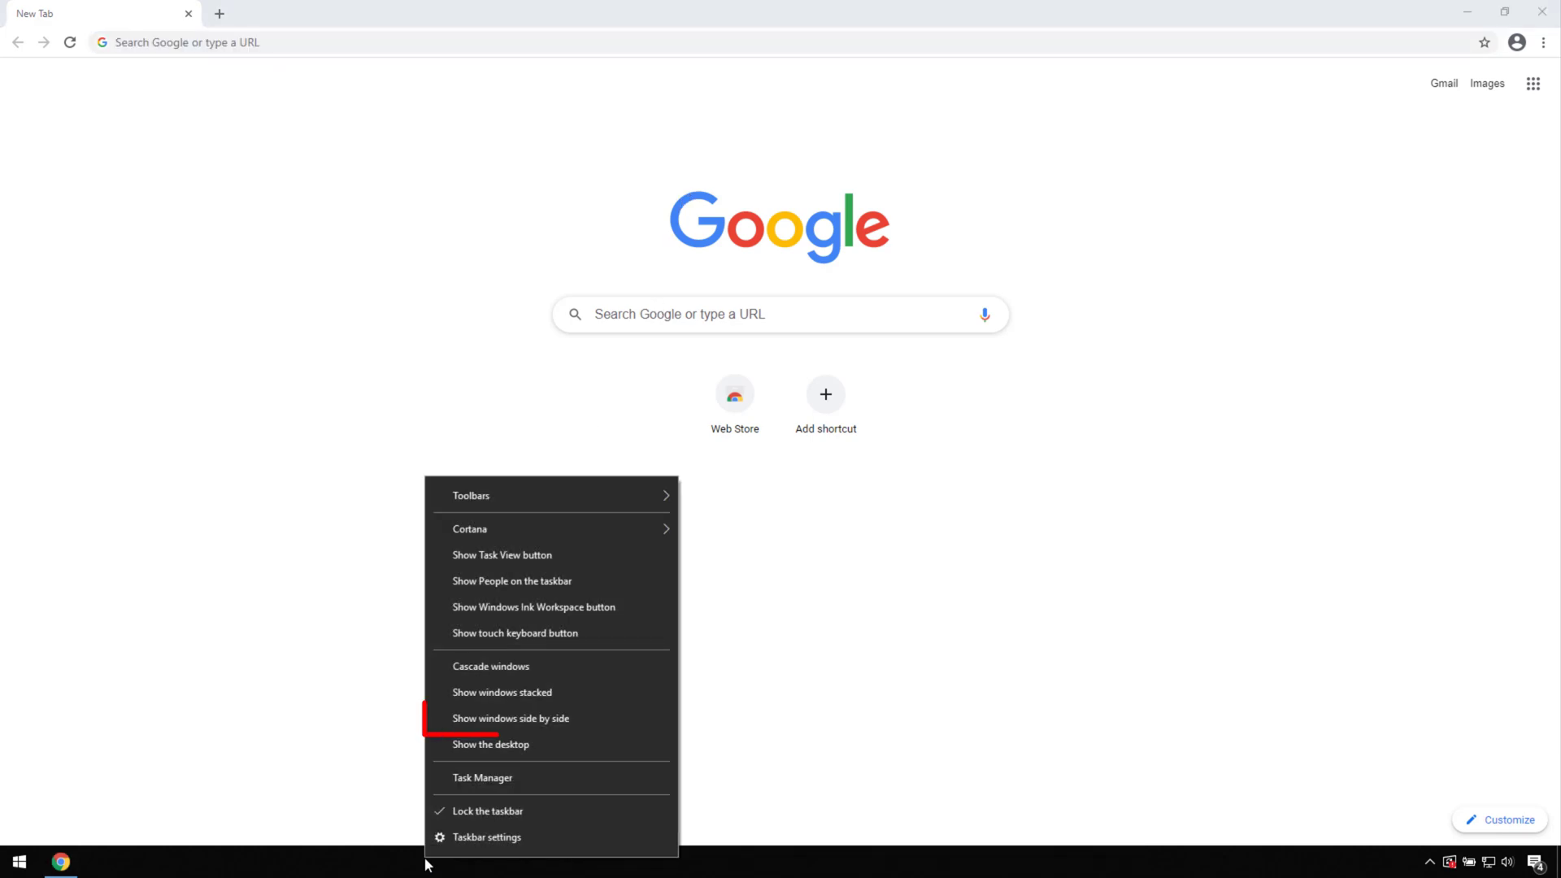
click(476, 719)
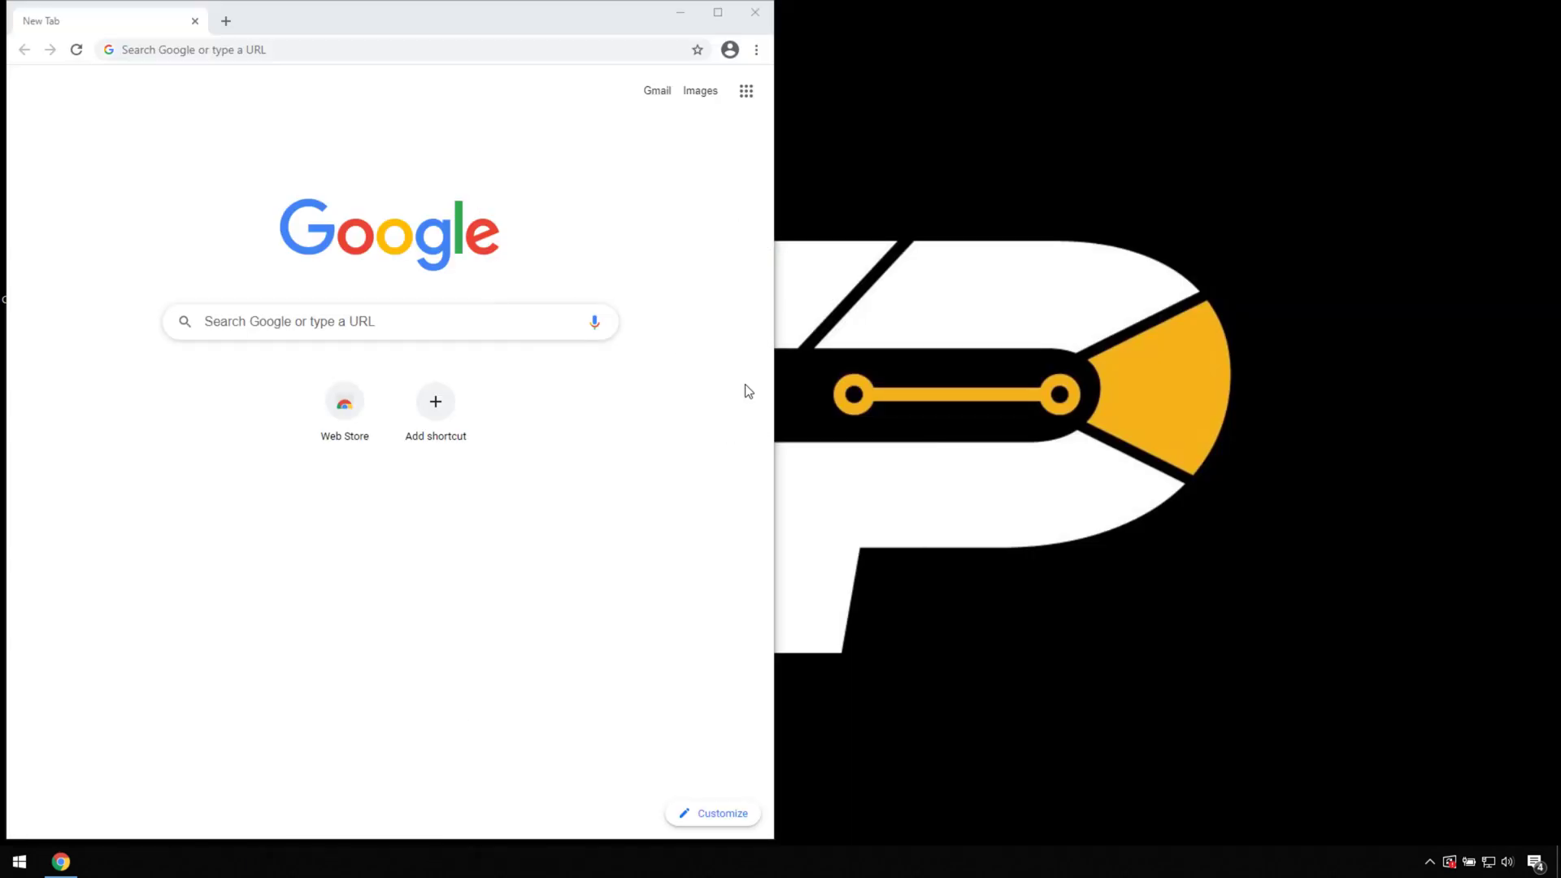
click(680, 12)
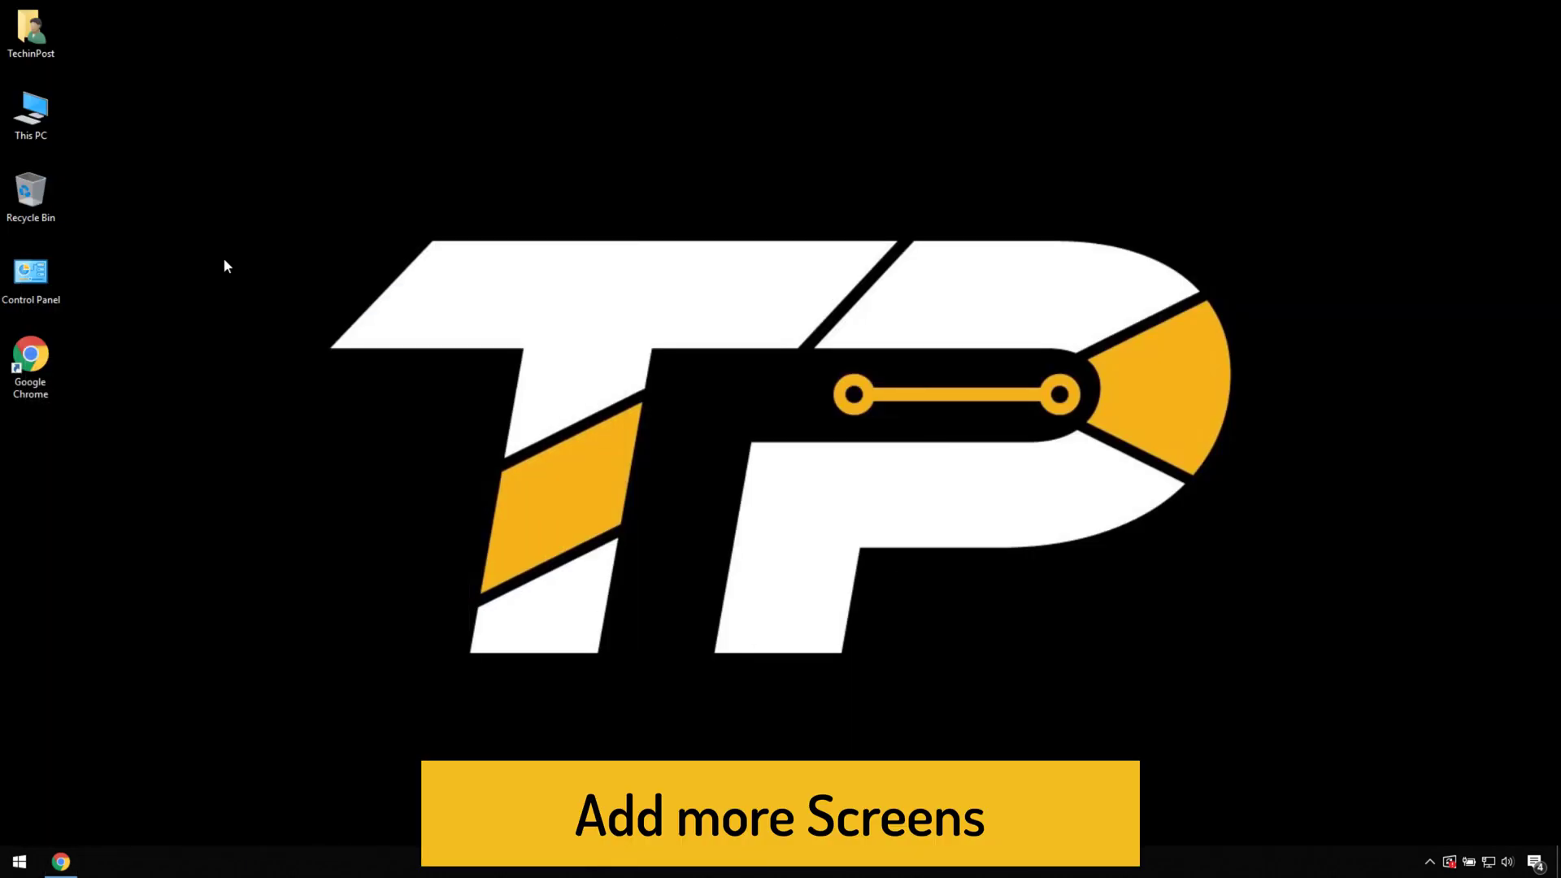
- Open Control Panel from the desktop and maximize its window
double_click(32, 276)
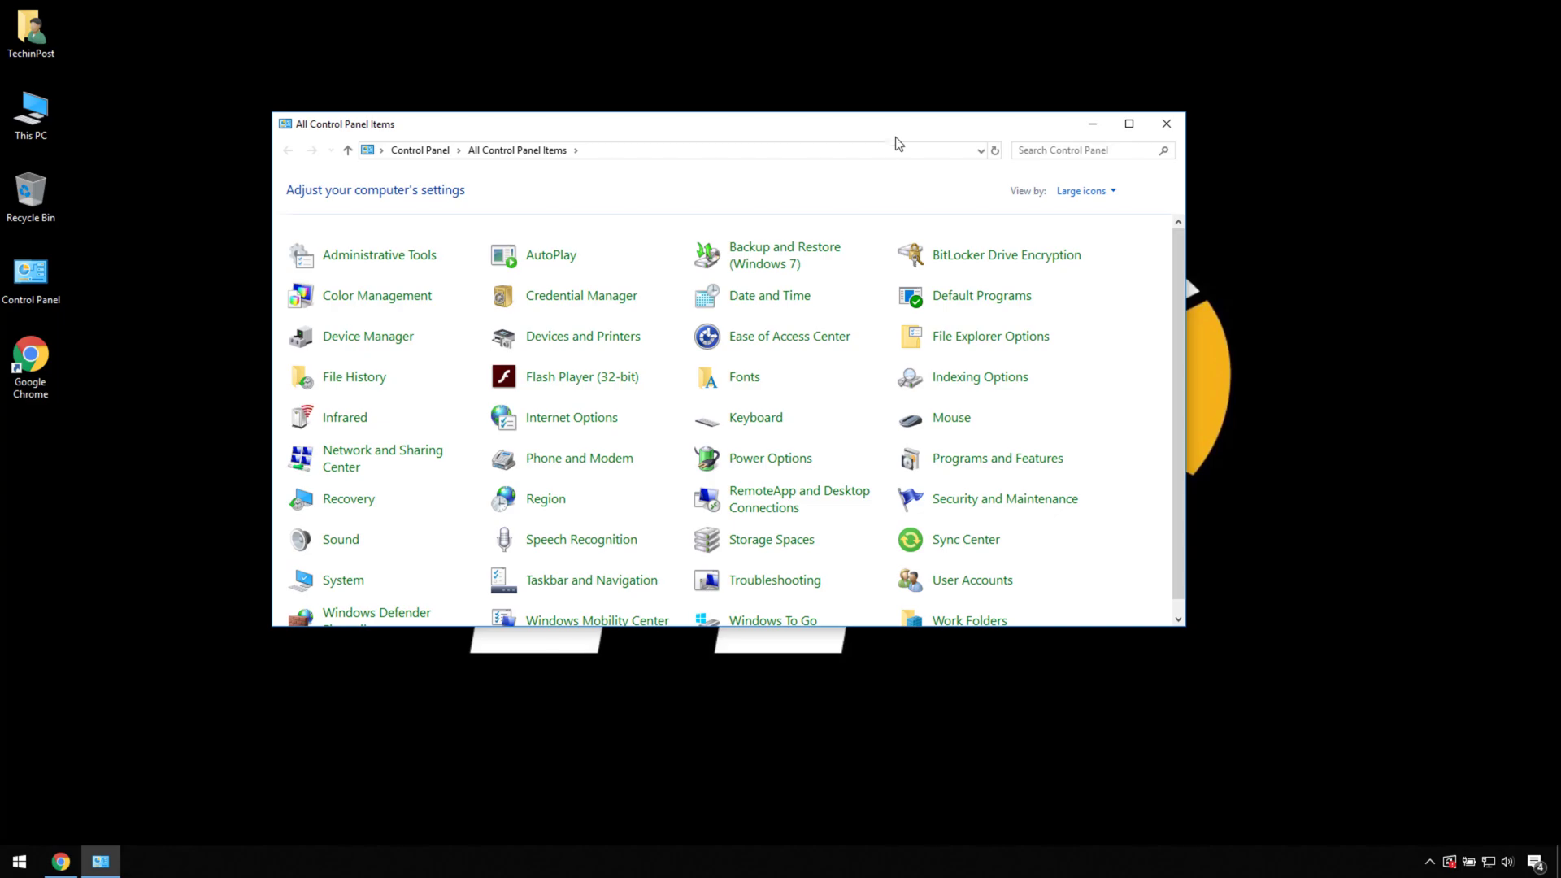
drag(893, 135, 912, 164)
double_click(912, 162)
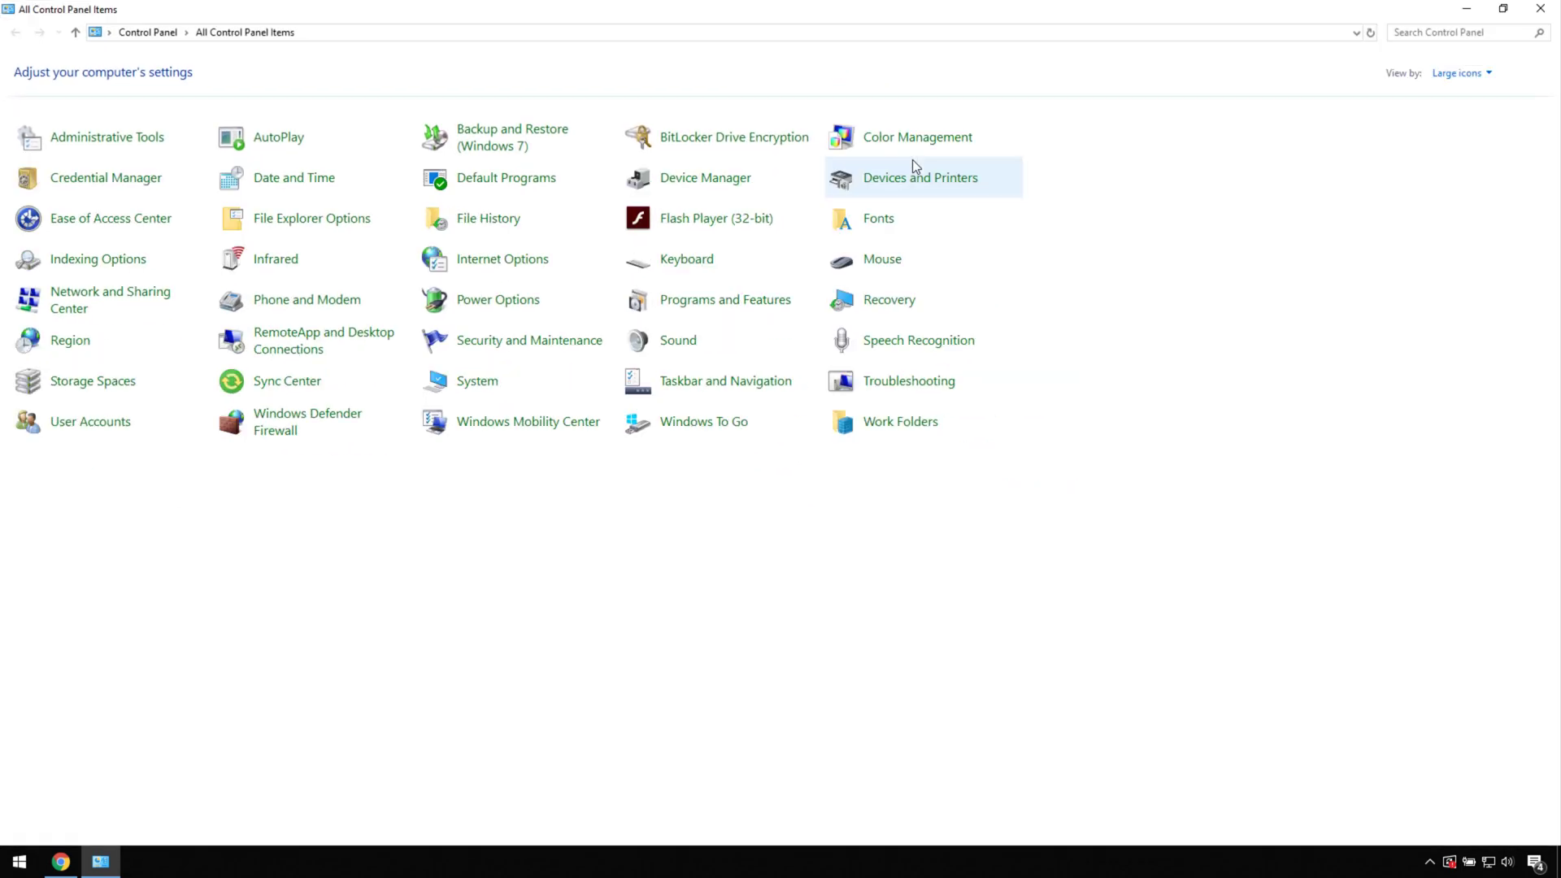
- Undo the earlier side-by-side arrangement, and show the Chrome and Control Panel windows side by side
right_click(164, 866)
click(221, 759)
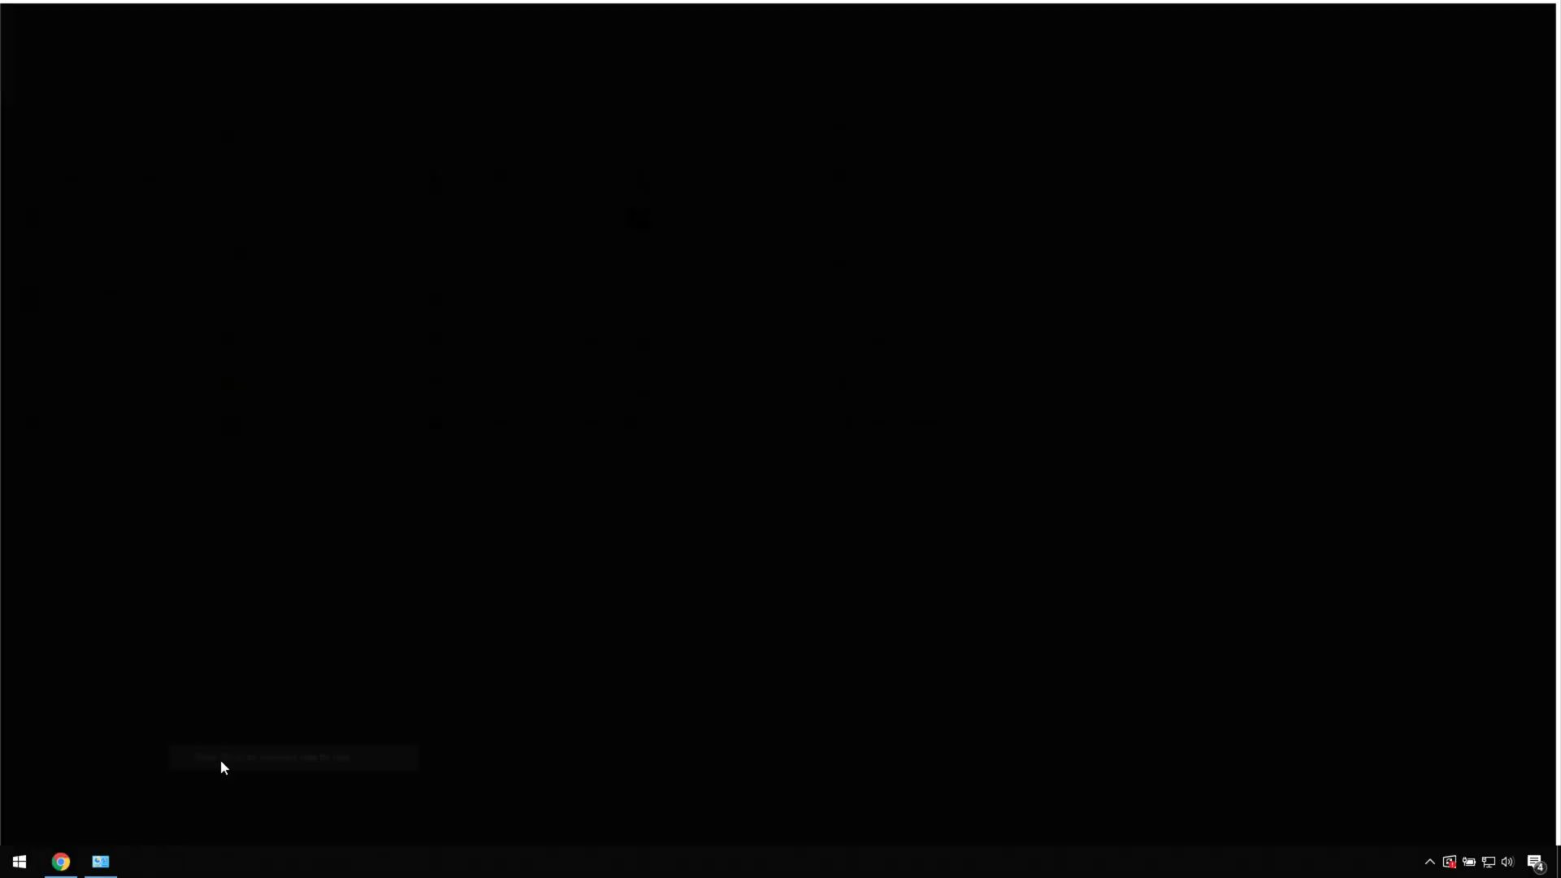
right_click(198, 867)
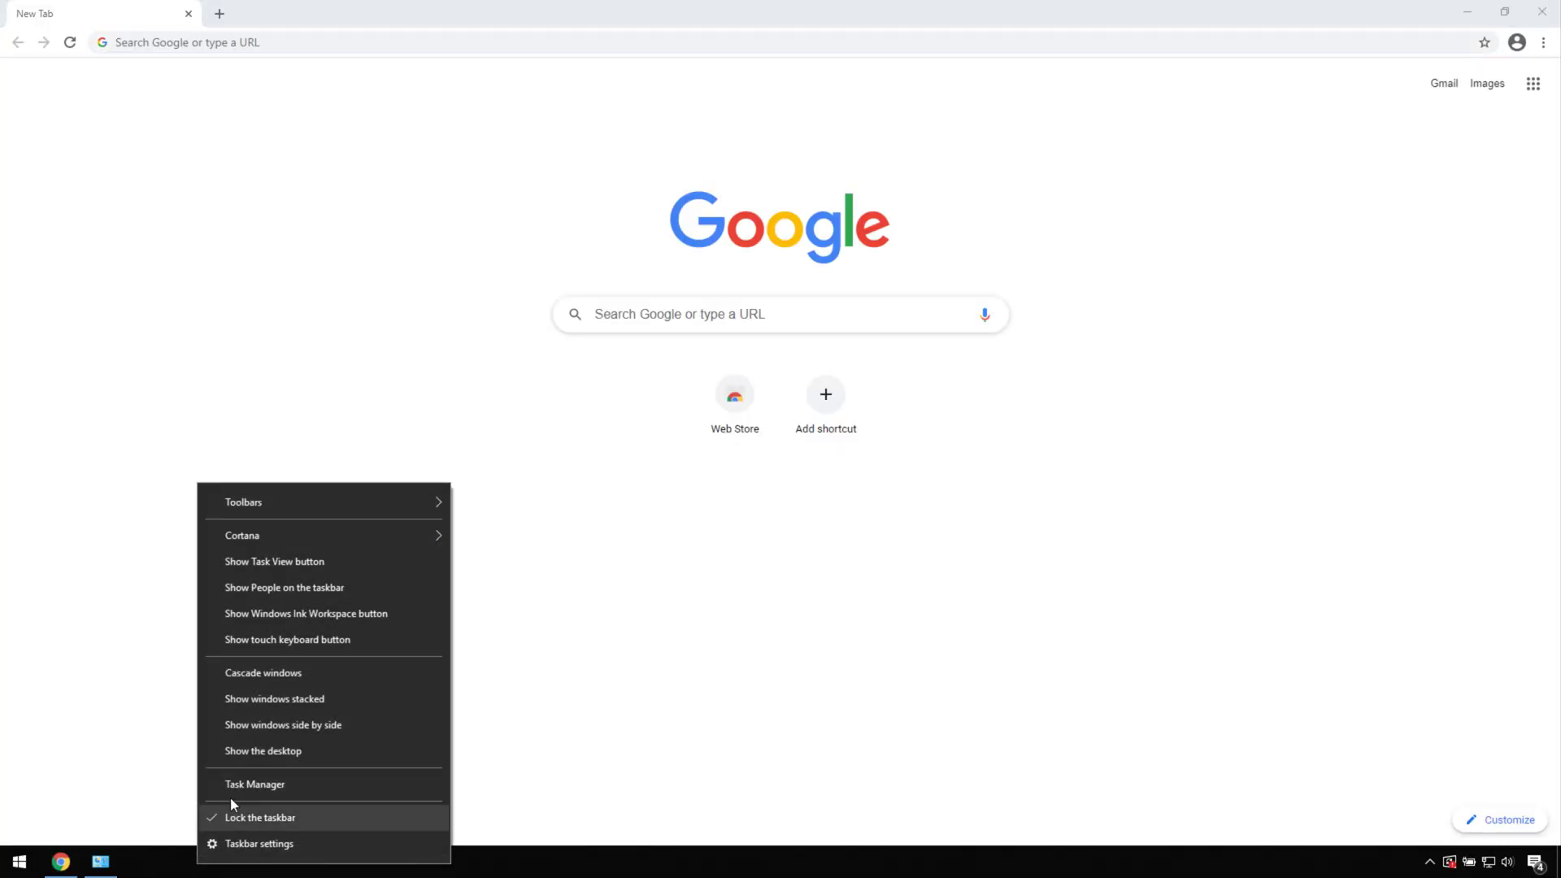
click(251, 726)
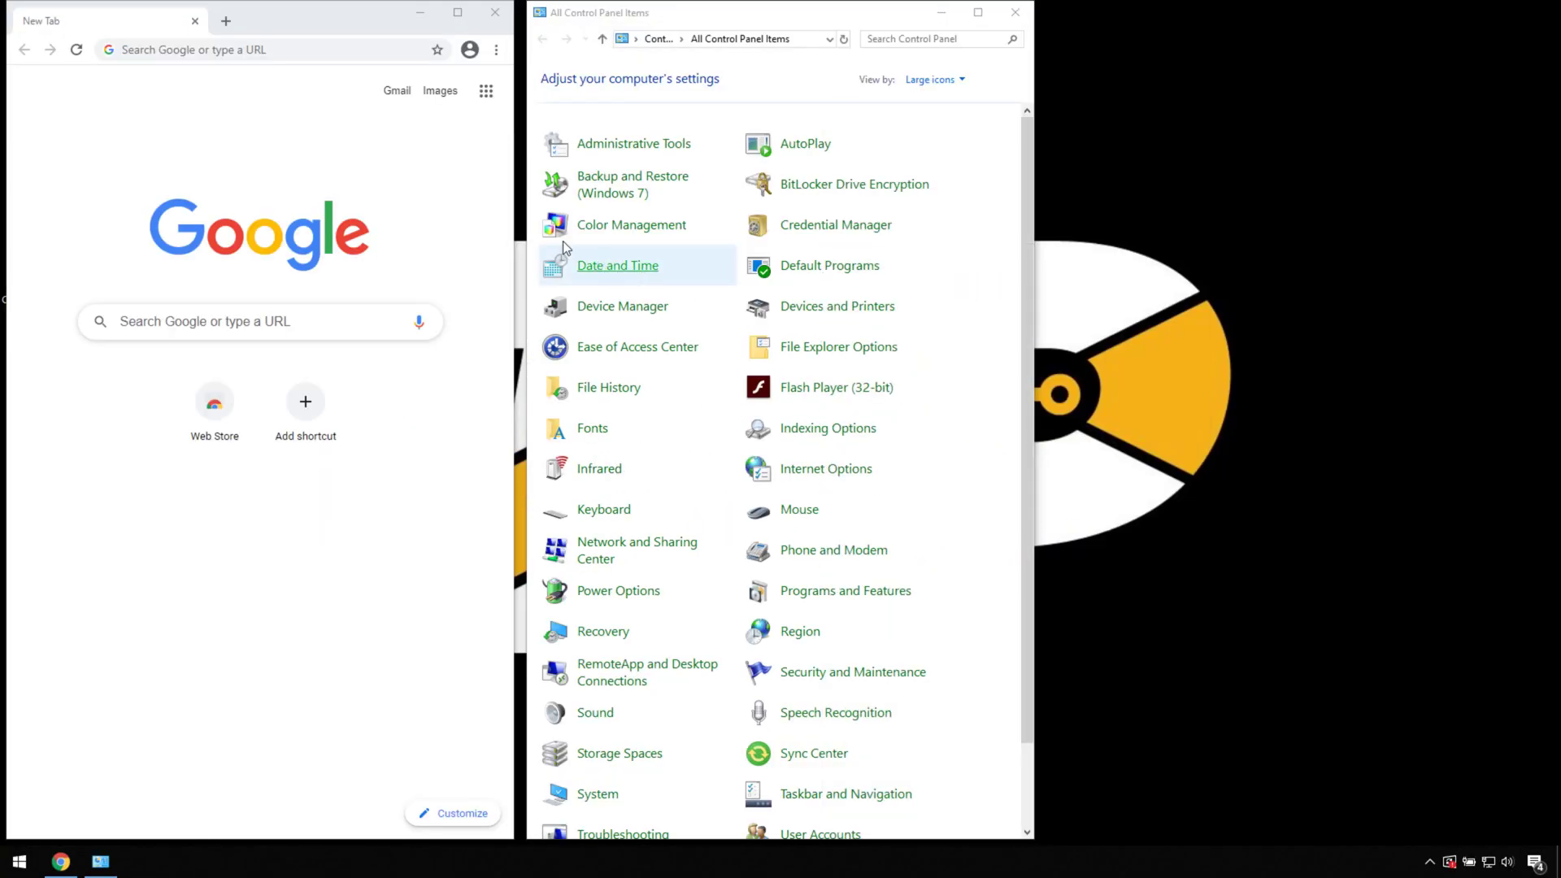
- Snap Control Panel to the right half of the screen and fill the left half with Chrome
drag(720, 18, 1556, 47)
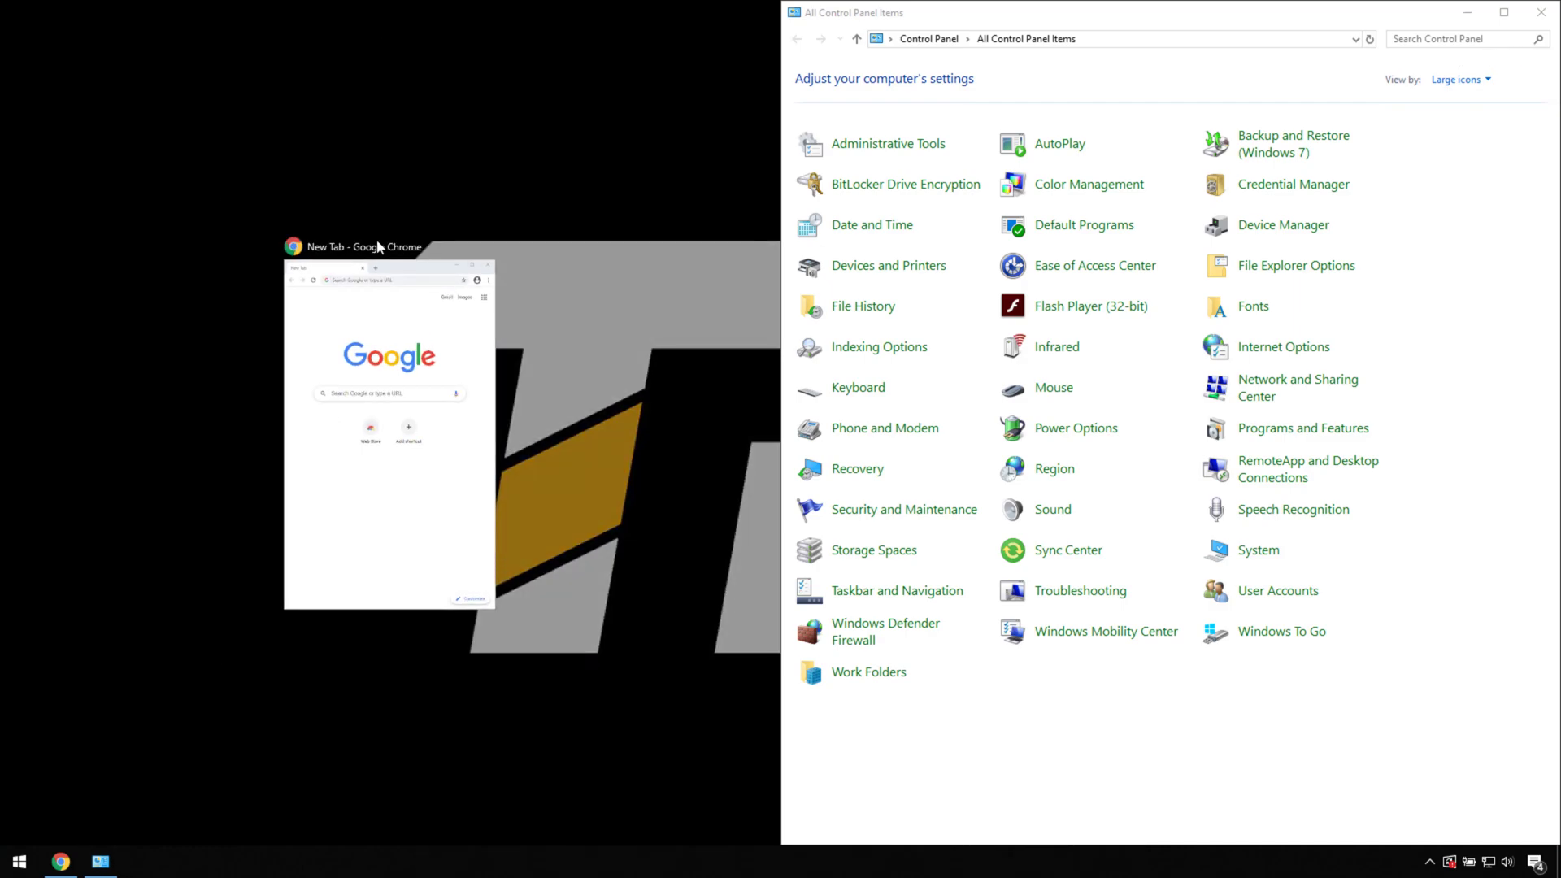
click(412, 290)
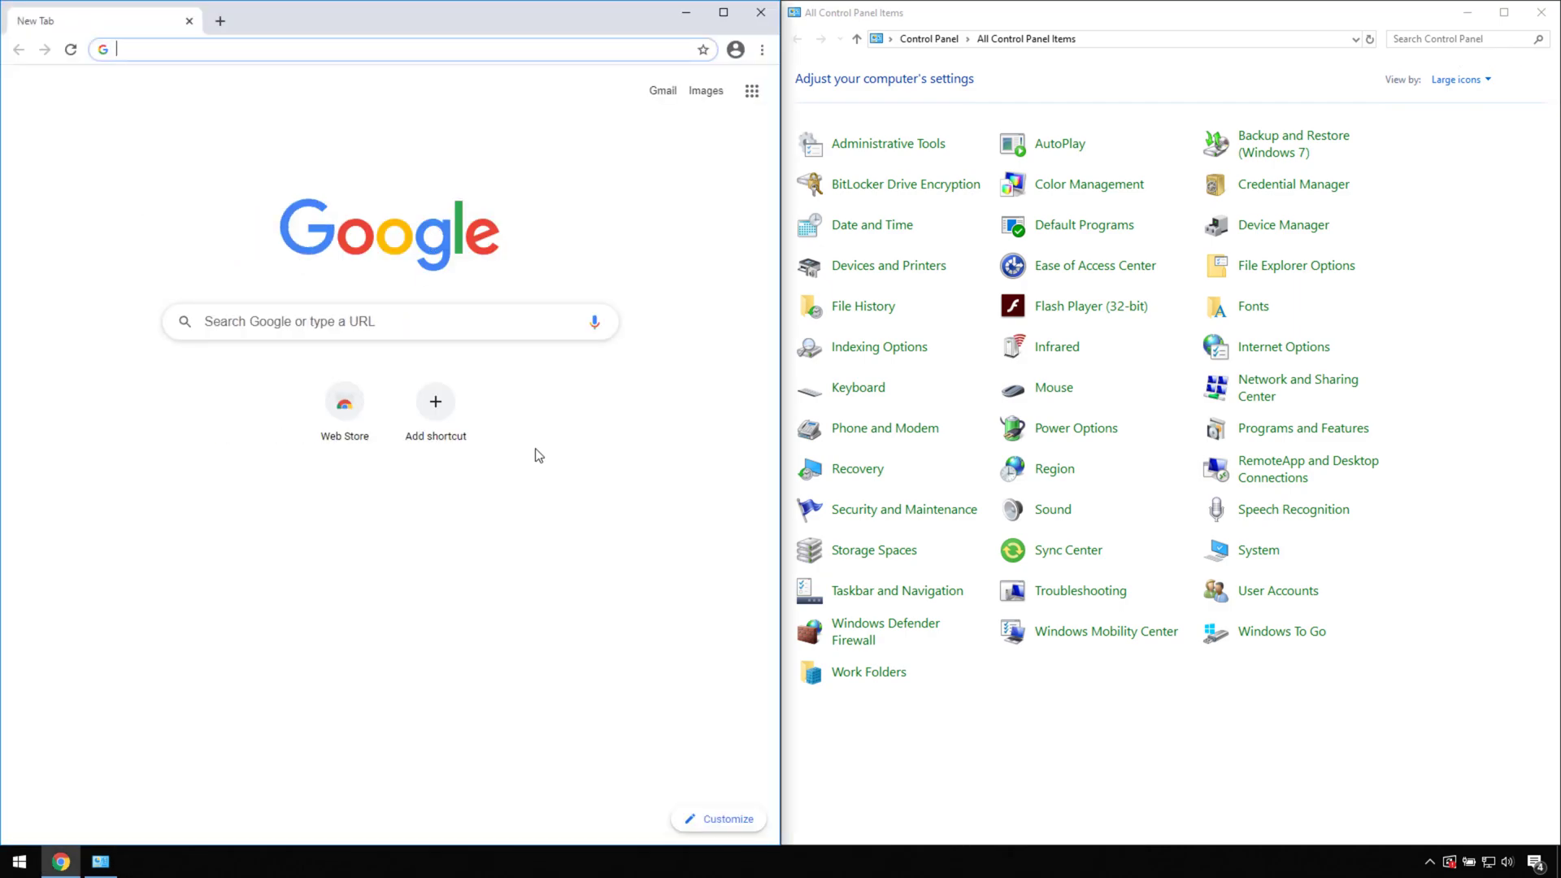
- Minimize the Control Panel and Chrome windows, and open the TechinPost folder as a floating window low on the desktop
click(1200, 21)
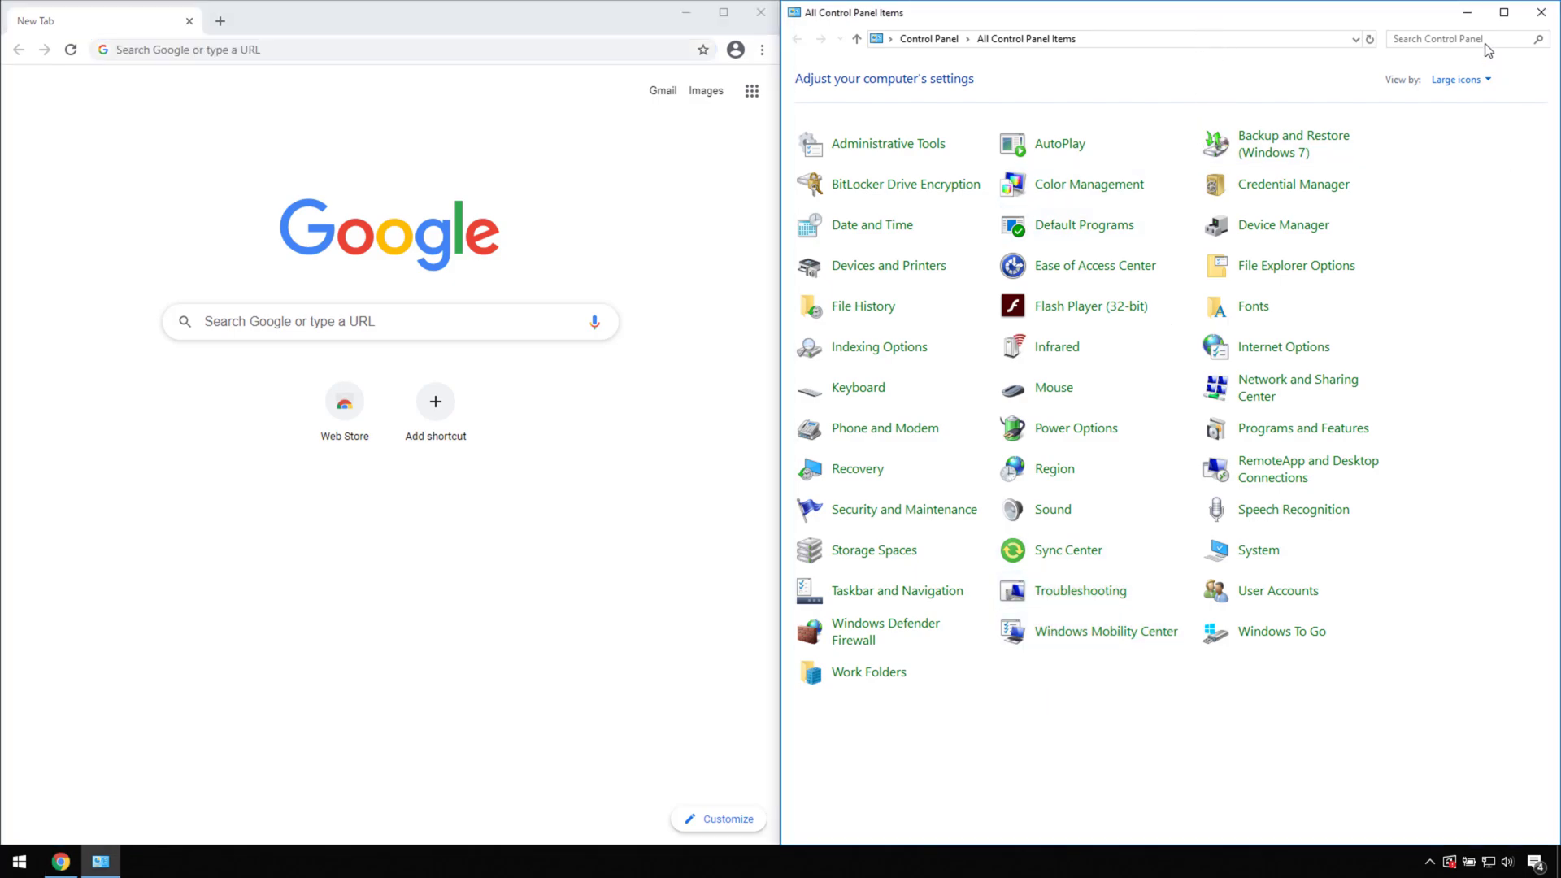
click(1468, 13)
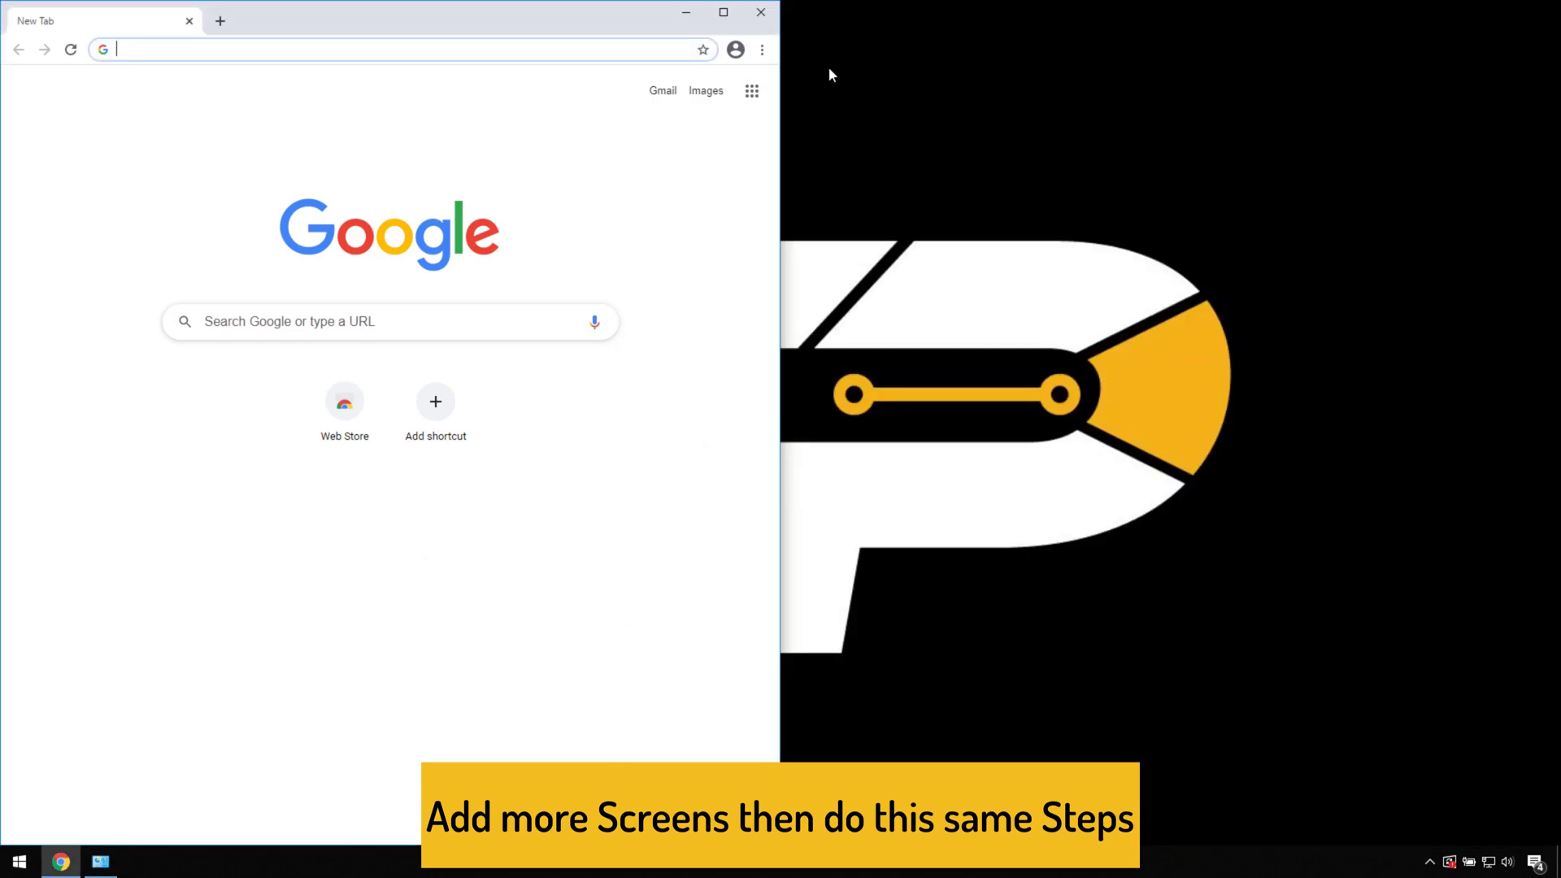
click(691, 17)
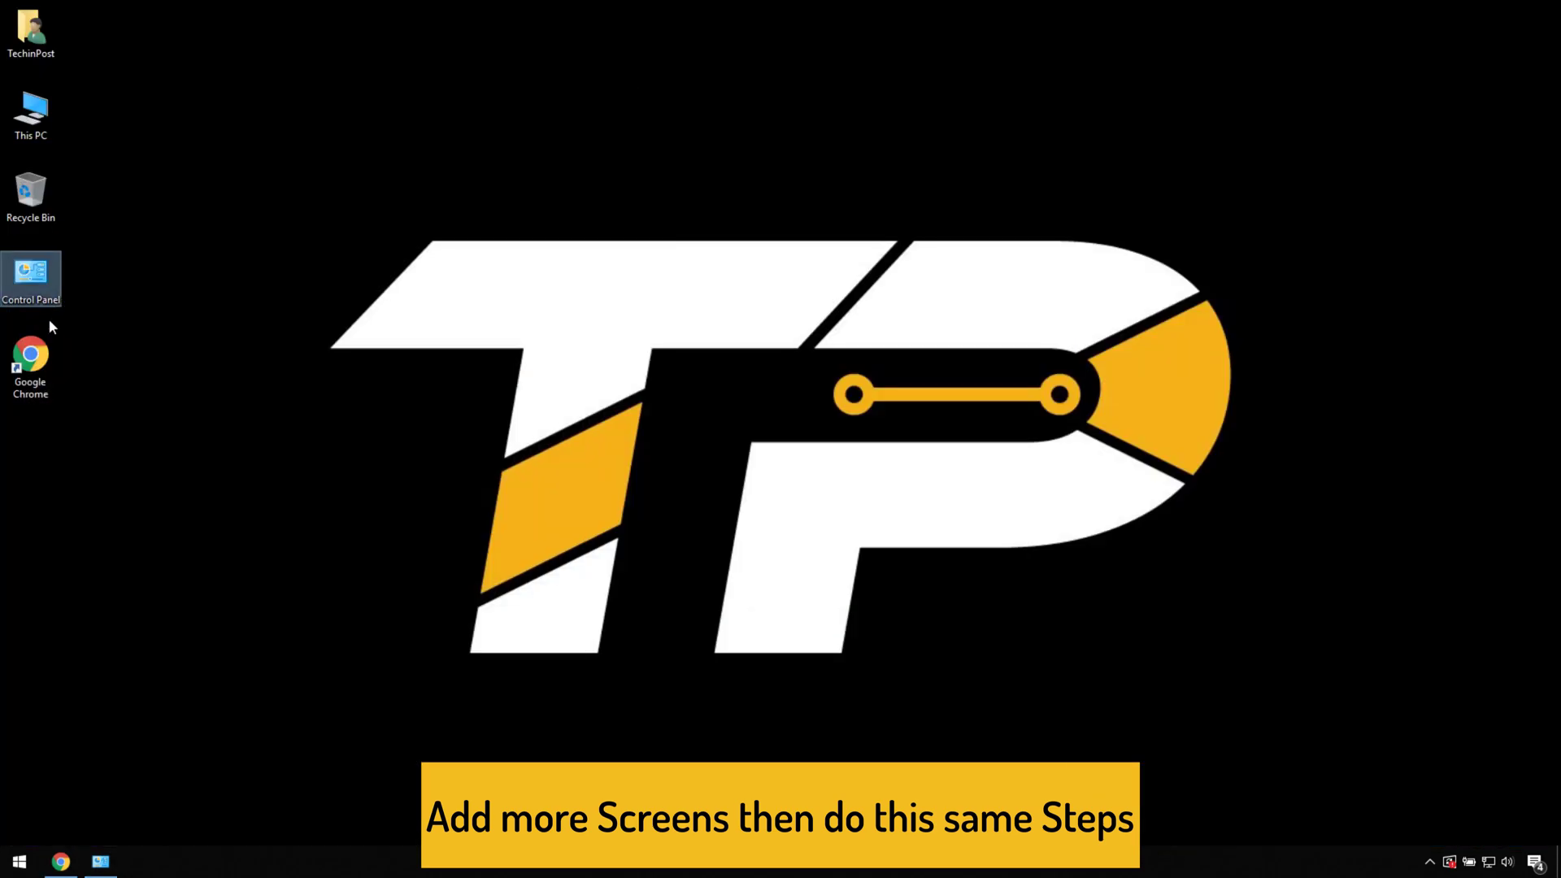
double_click(31, 32)
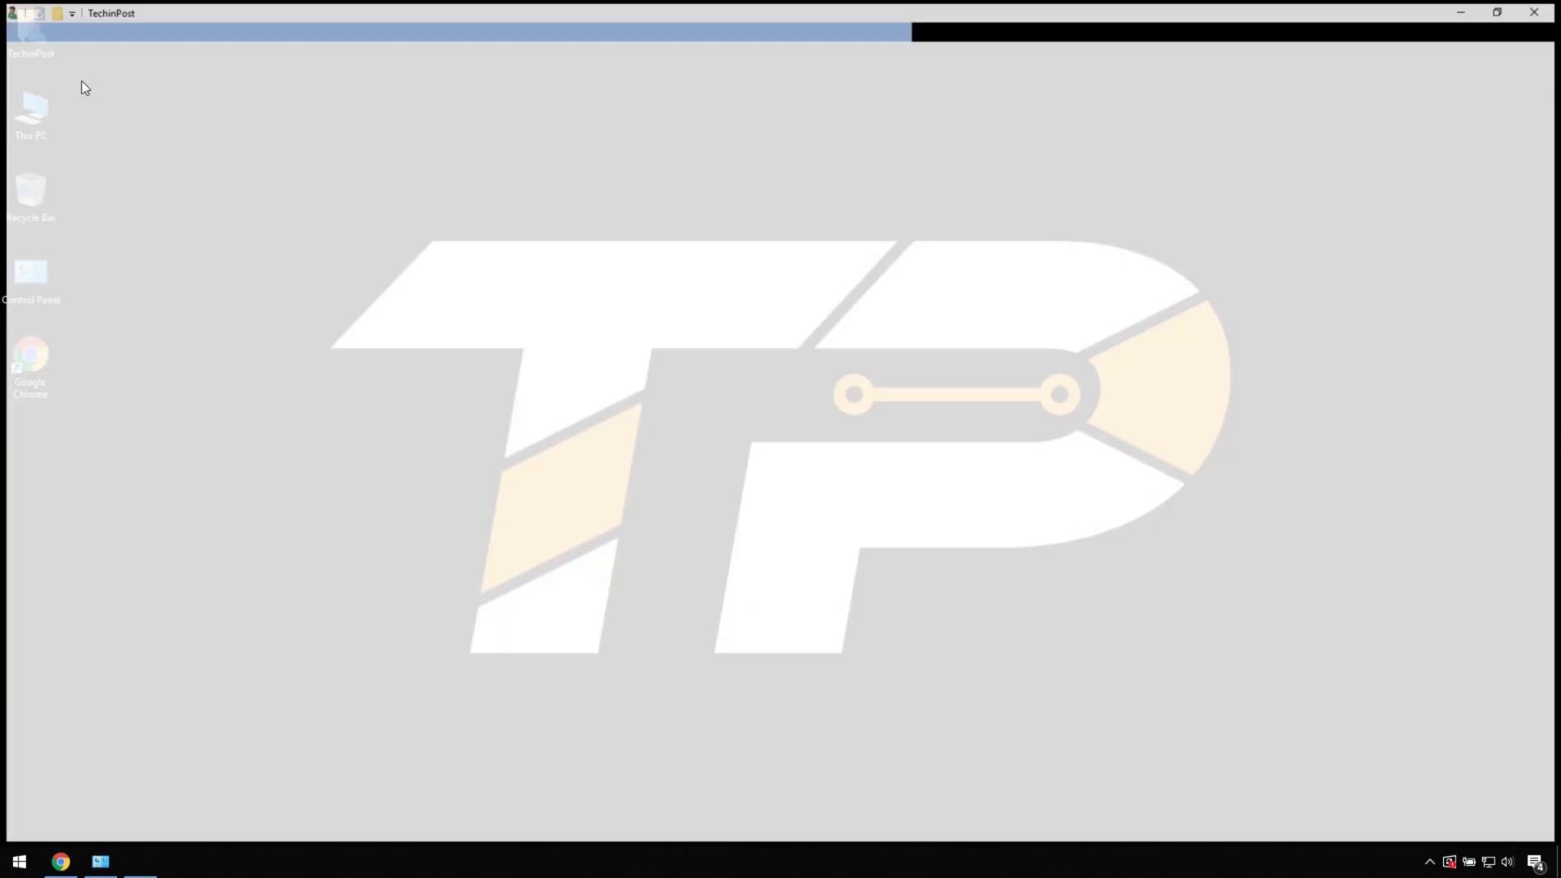
drag(1031, 23, 705, 713)
- Undo the previous side-by-side arrangement, and show Chrome, Control Panel and the TechinPost folder side by side
right_click(626, 862)
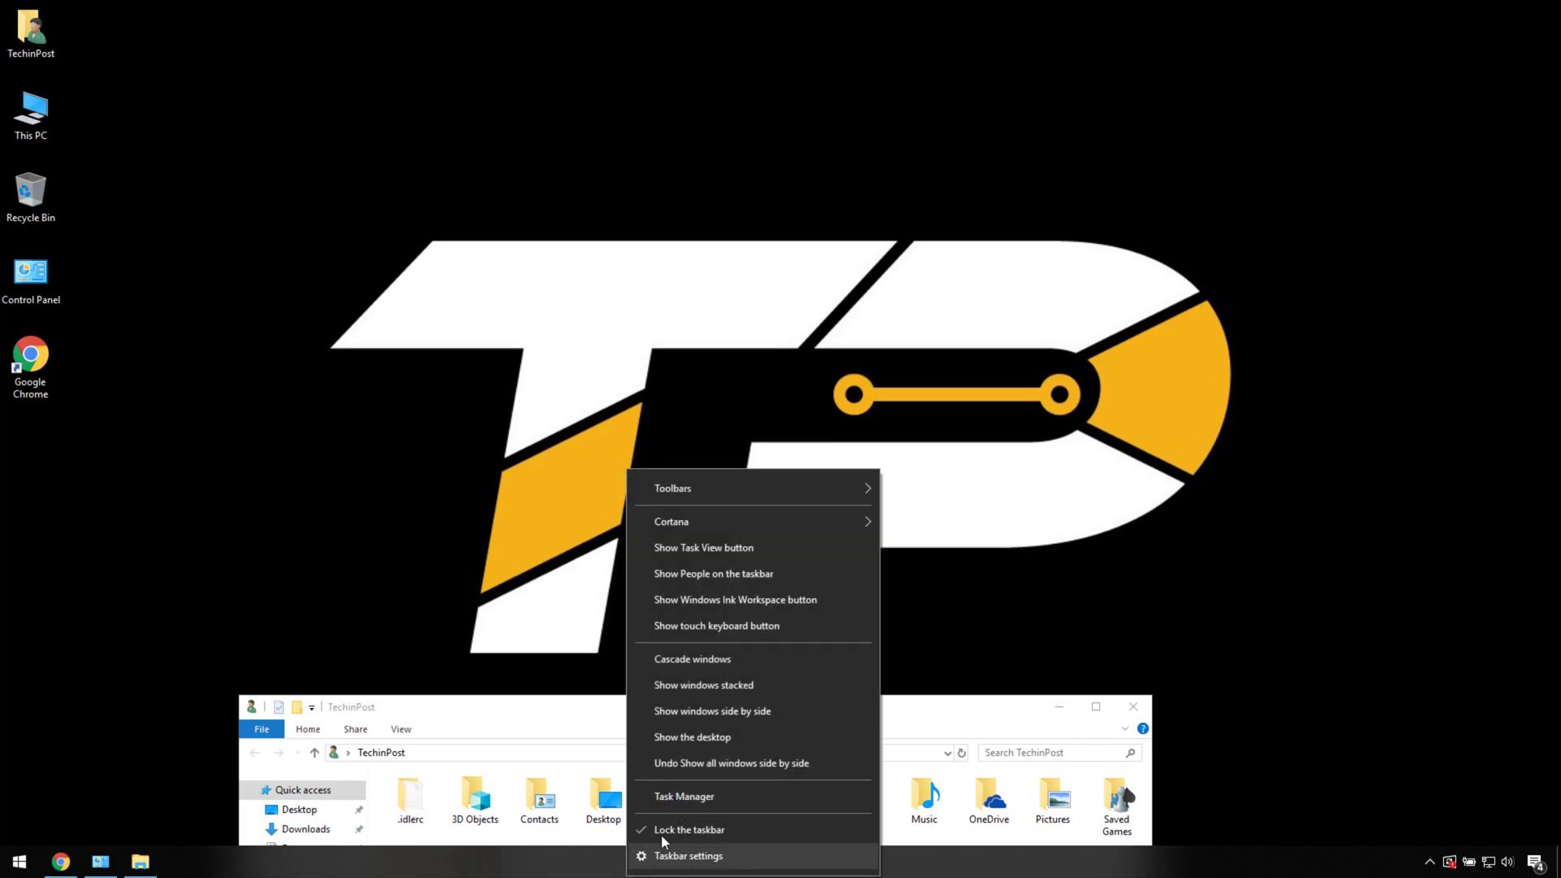
click(668, 752)
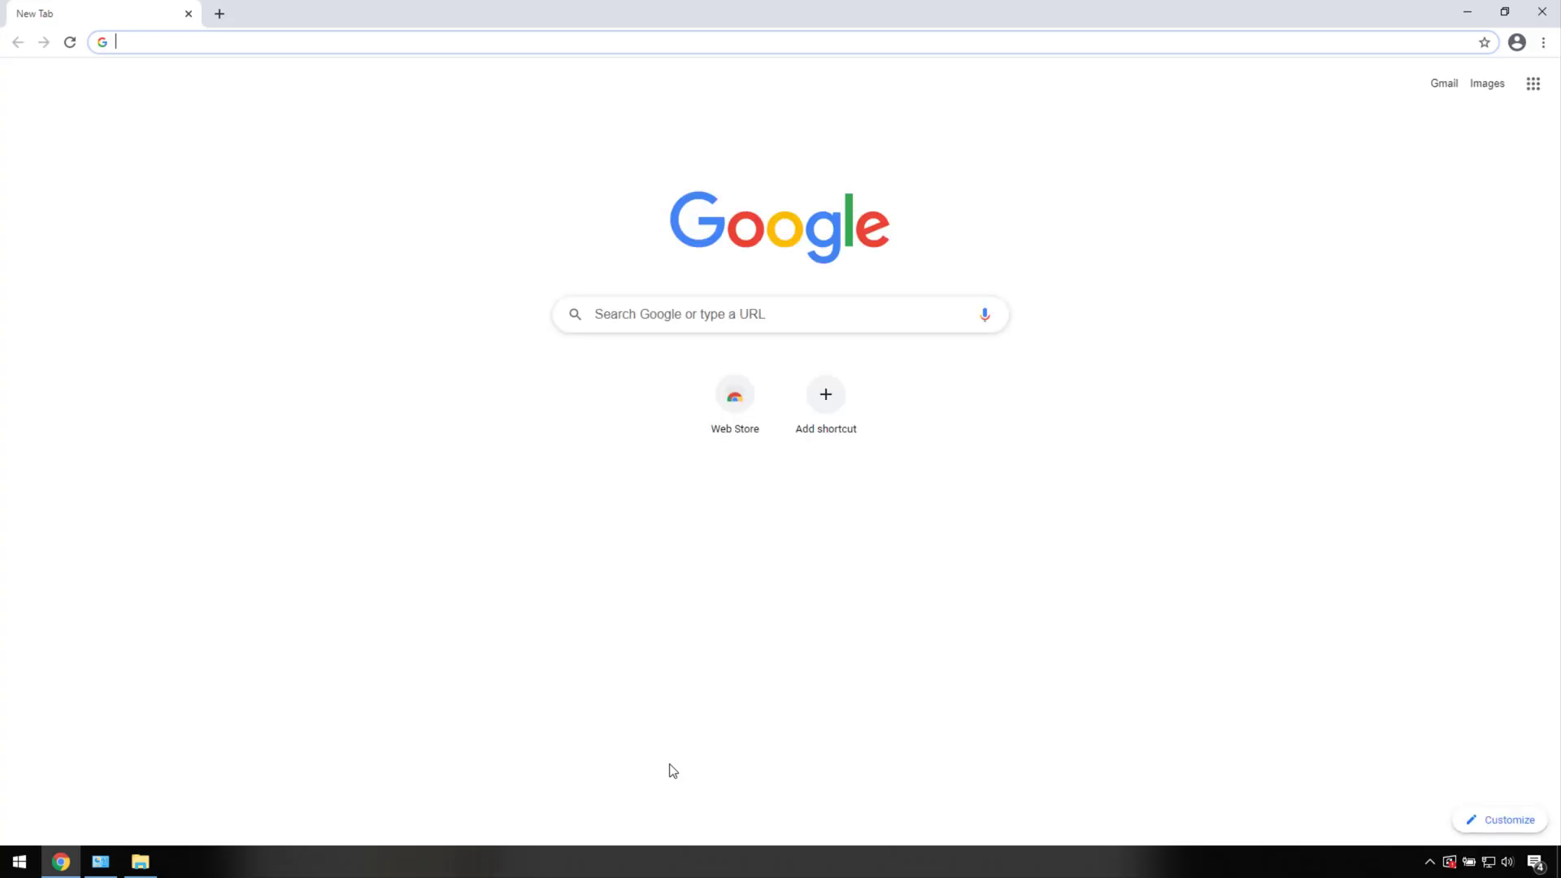
right_click(623, 865)
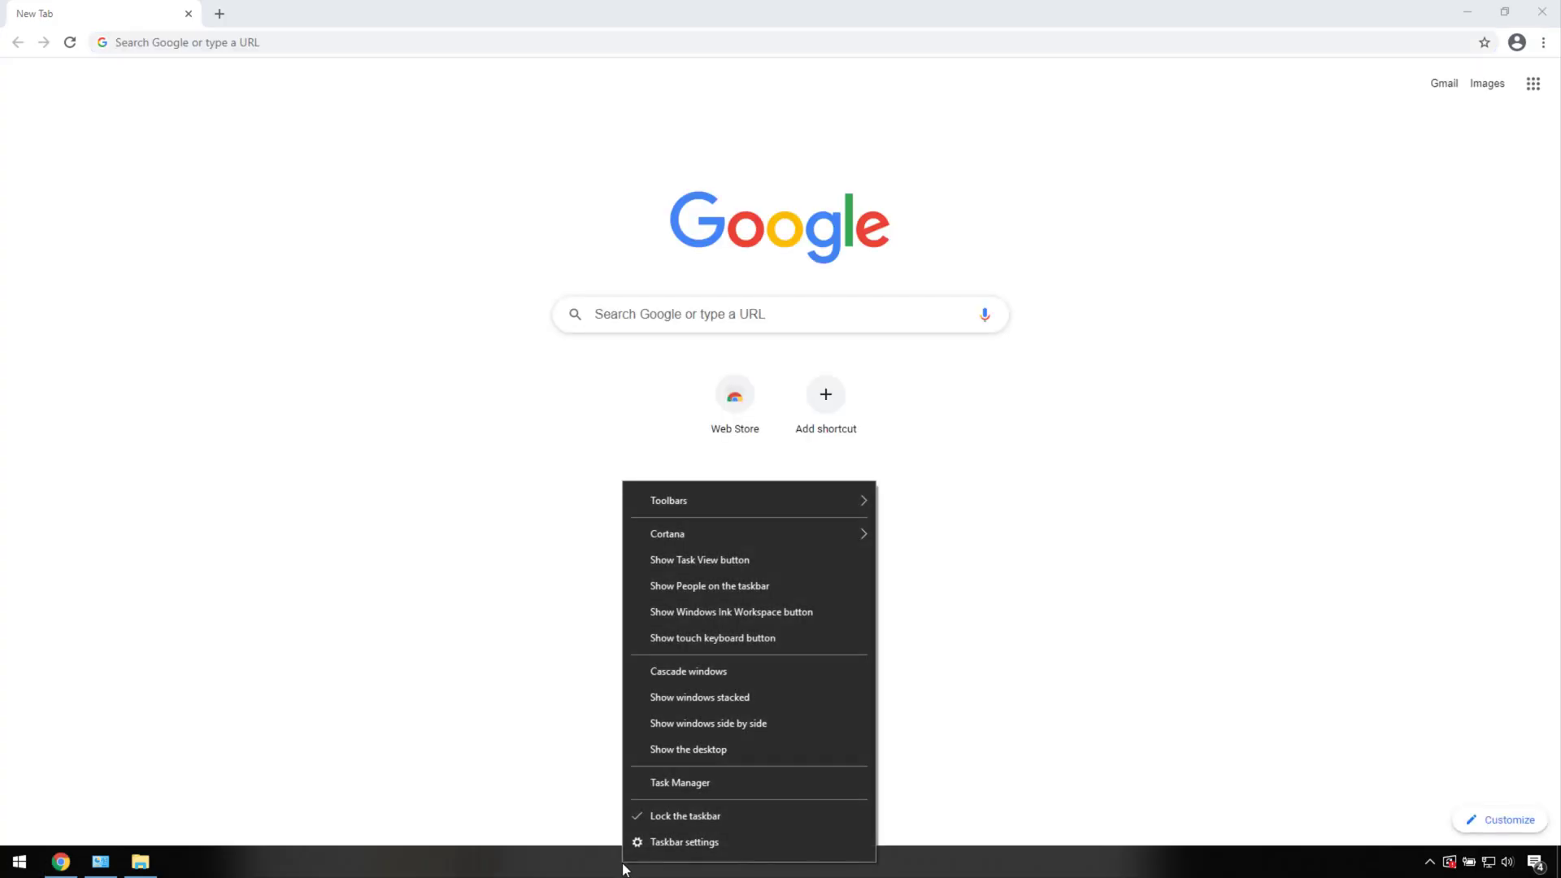
click(675, 724)
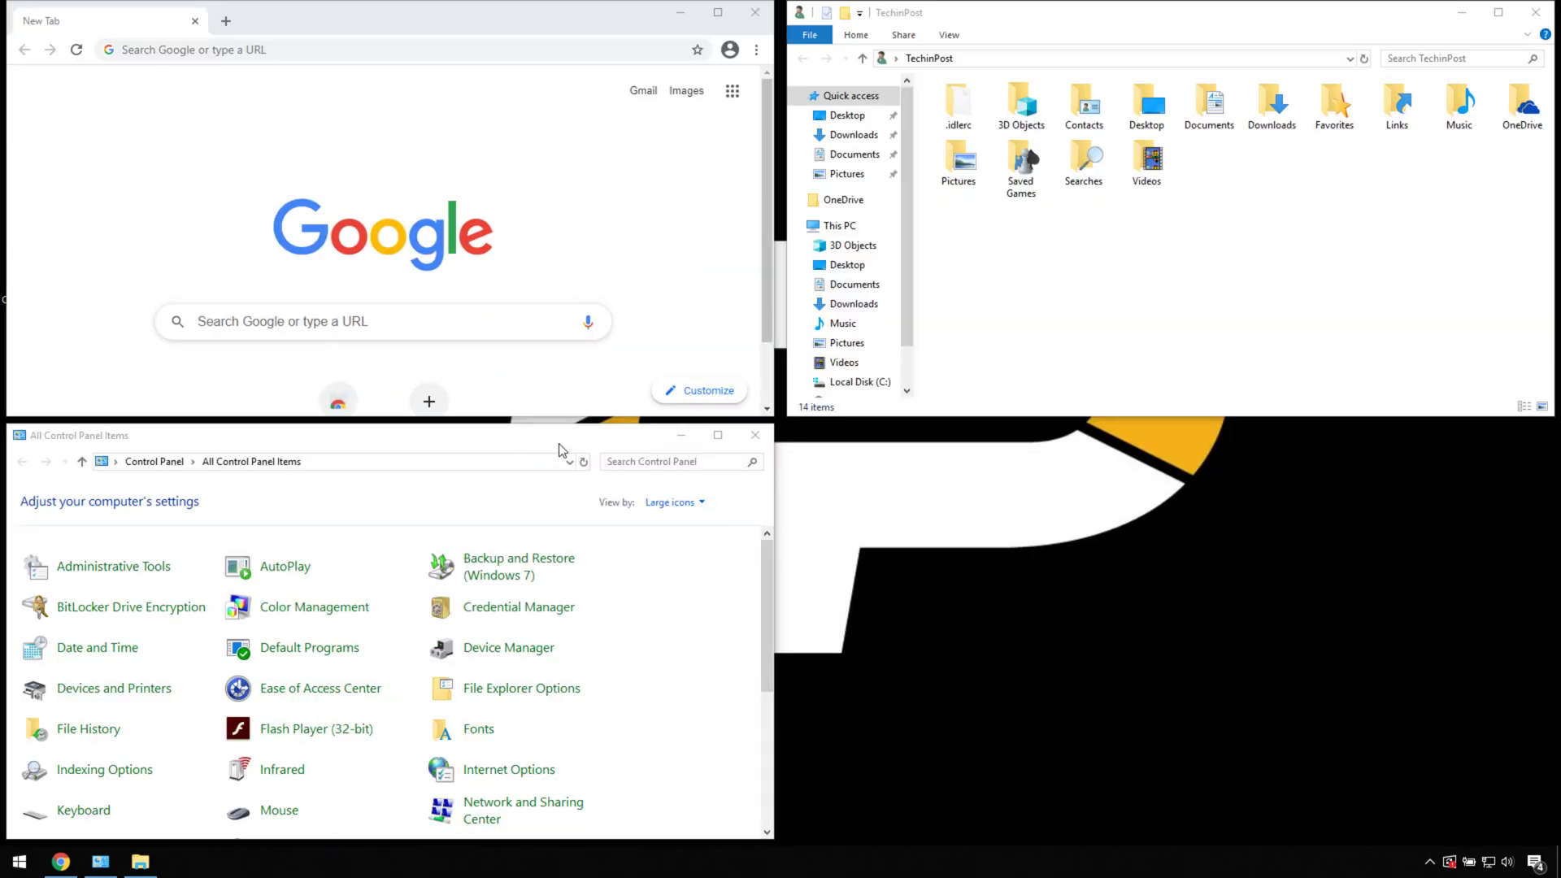
- Try out the three tiled windows by browsing Control Panel's items, Chrome's search suggestions and the Desktop folder inside TechinPost
click(560, 449)
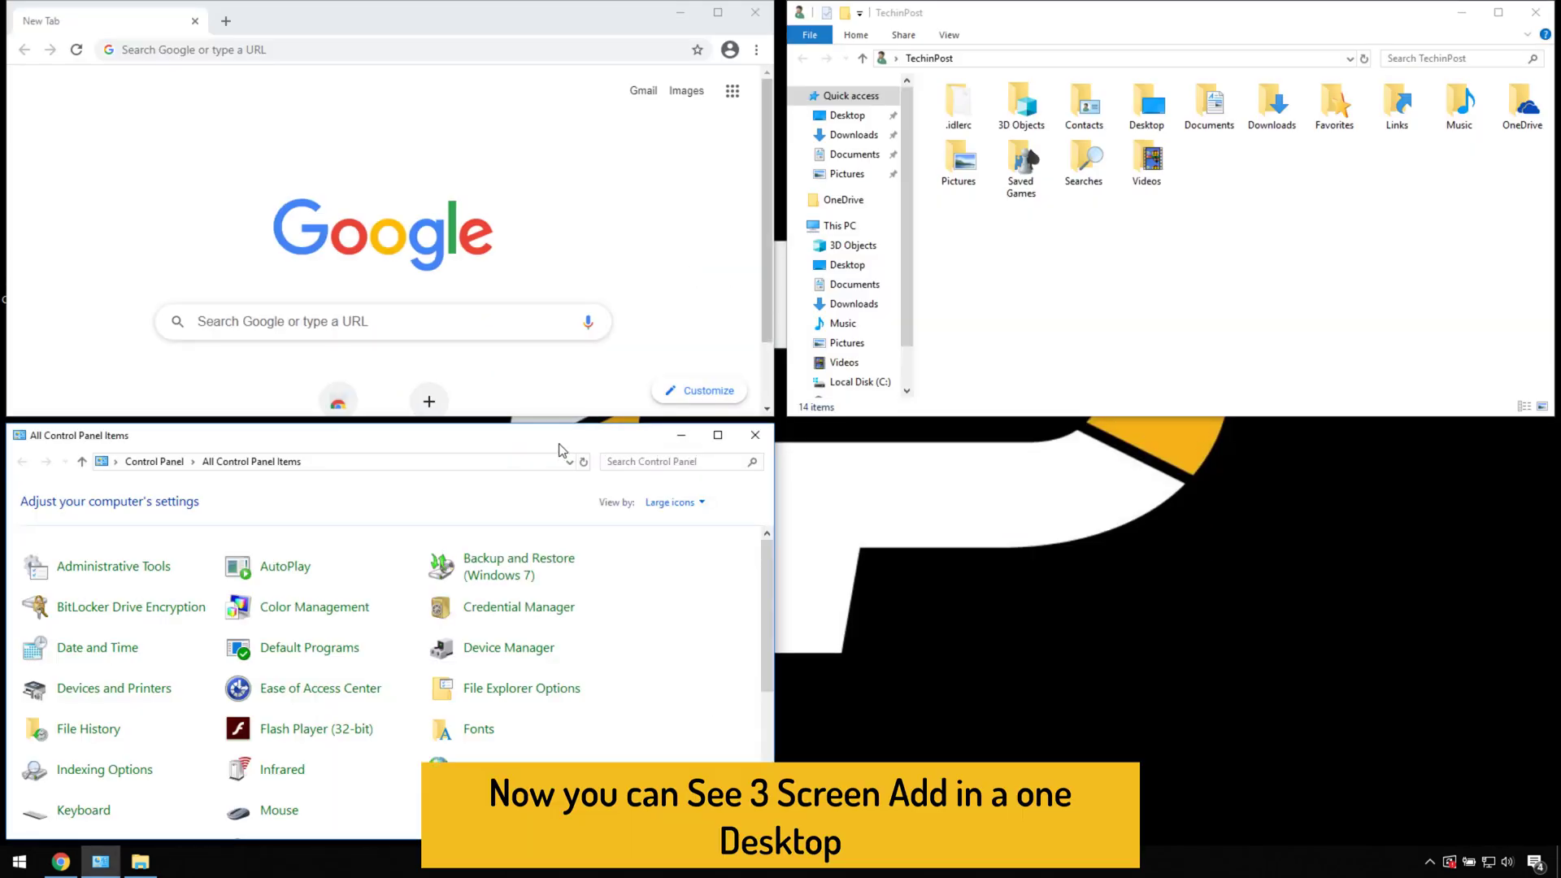
scroll(439, 719, down, 5)
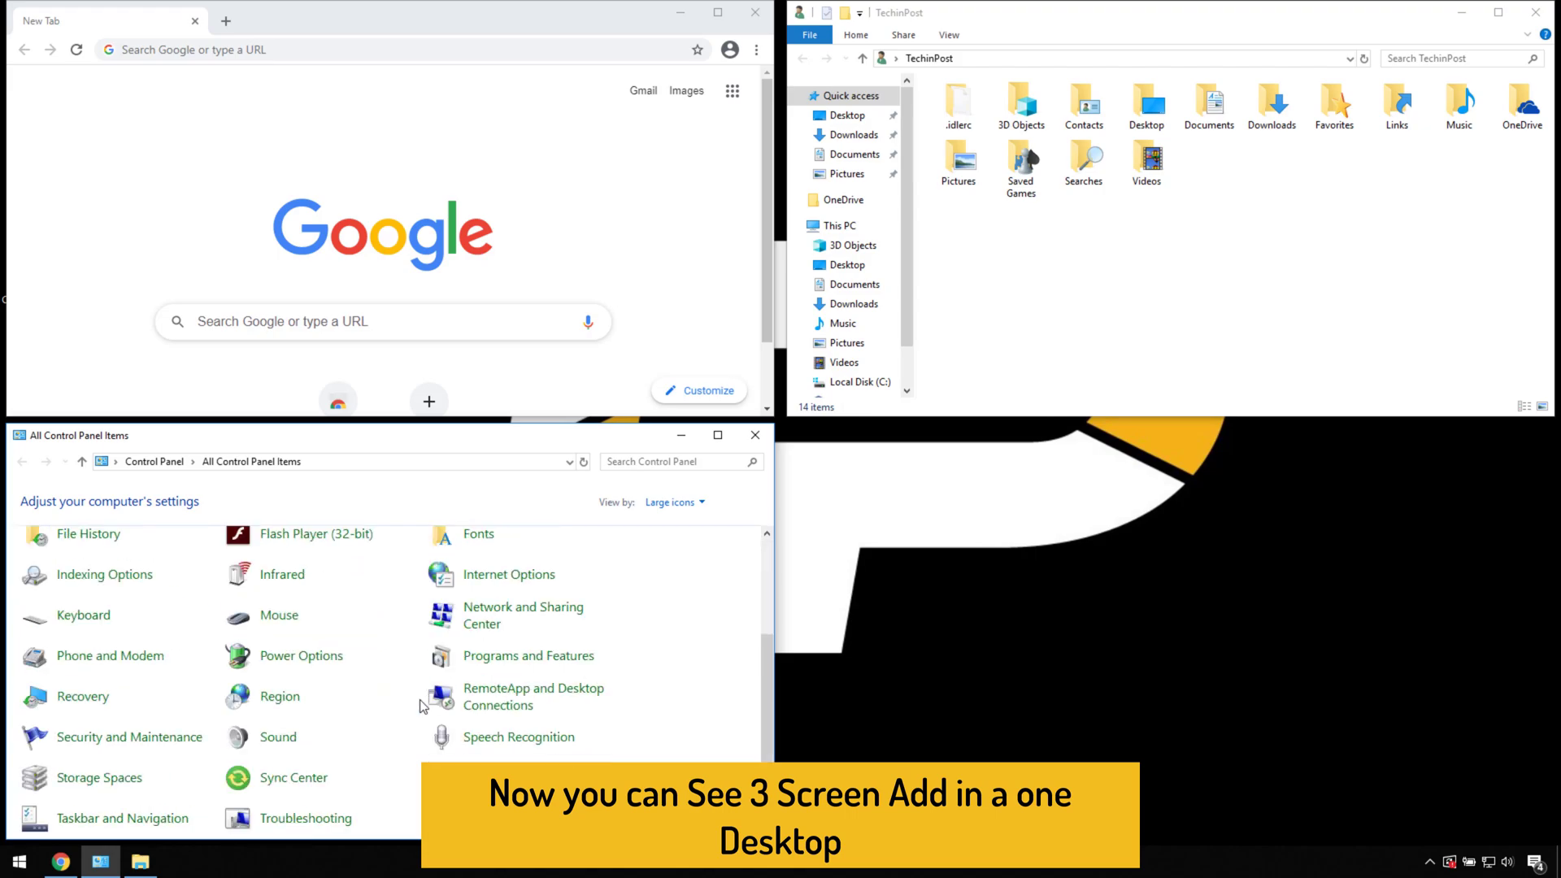
click(385, 318)
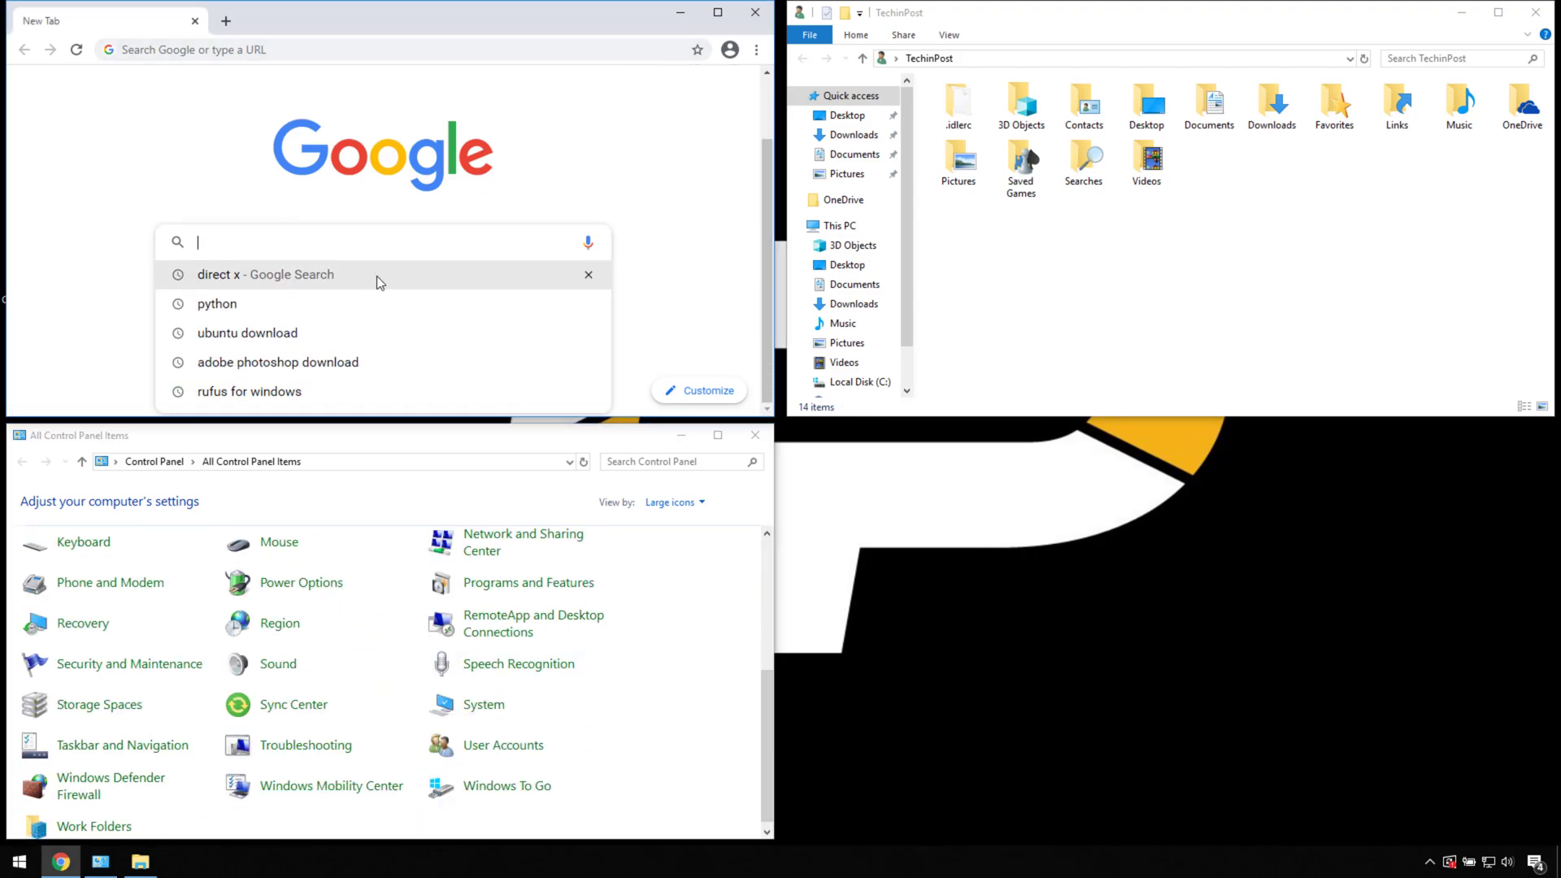
click(335, 49)
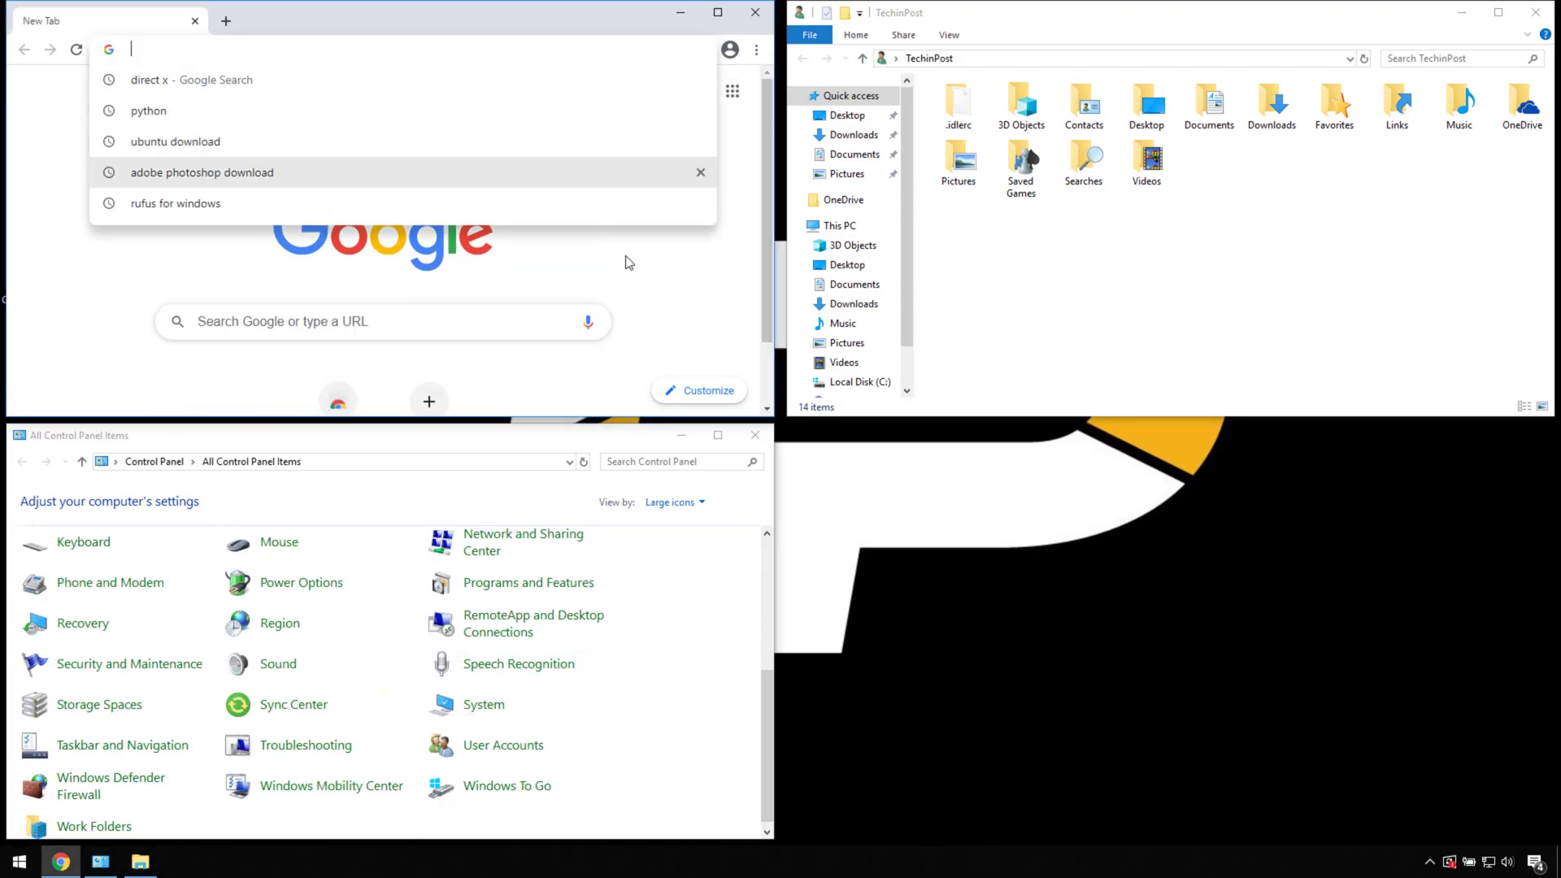
click(871, 213)
double_click(1153, 105)
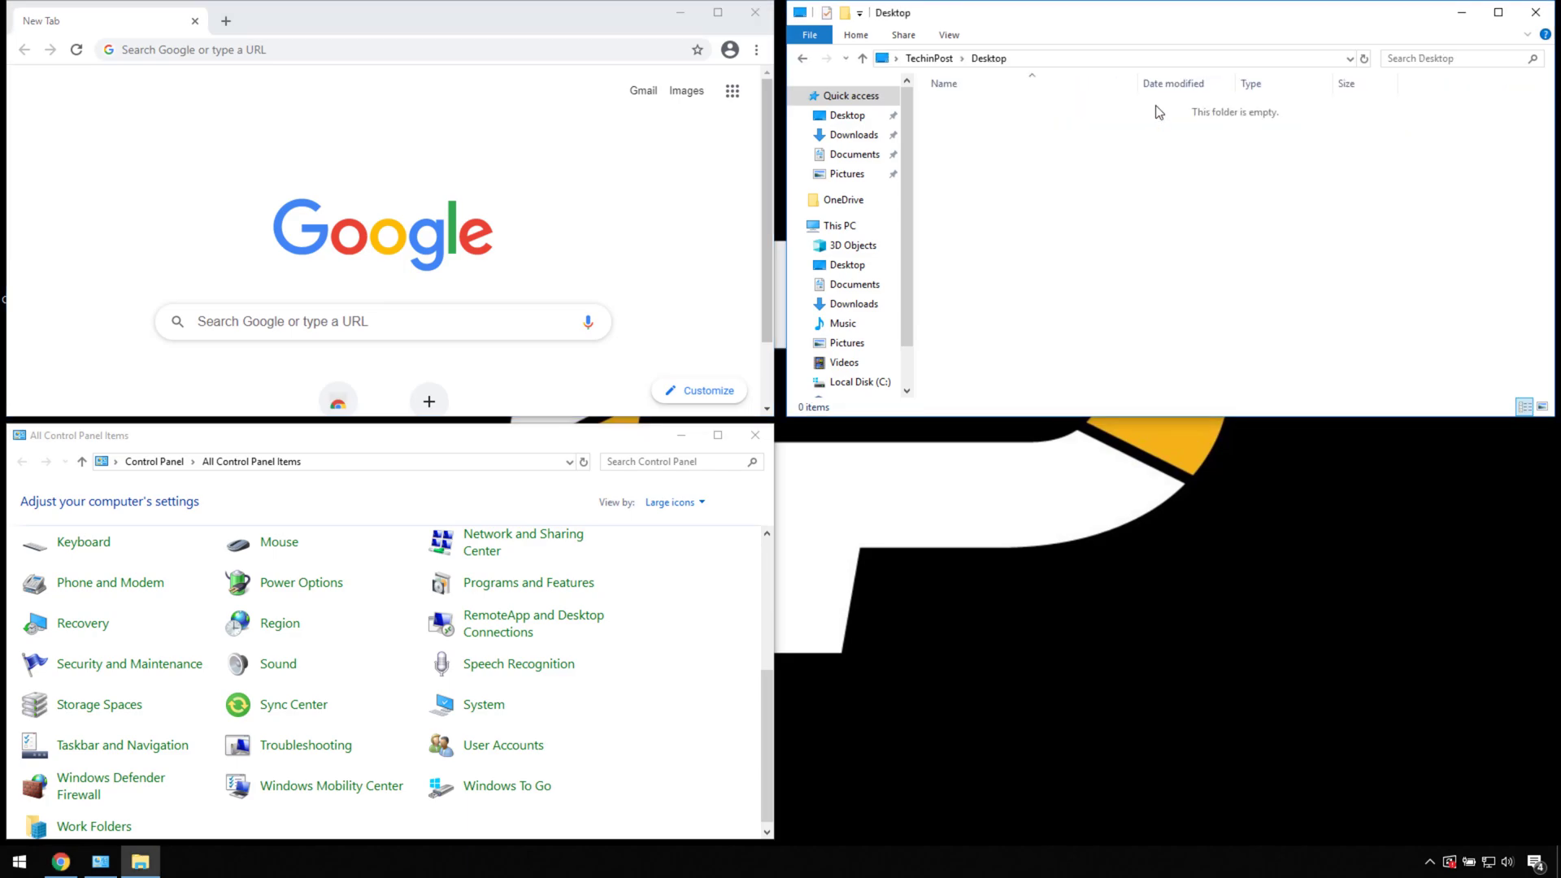
click(802, 61)
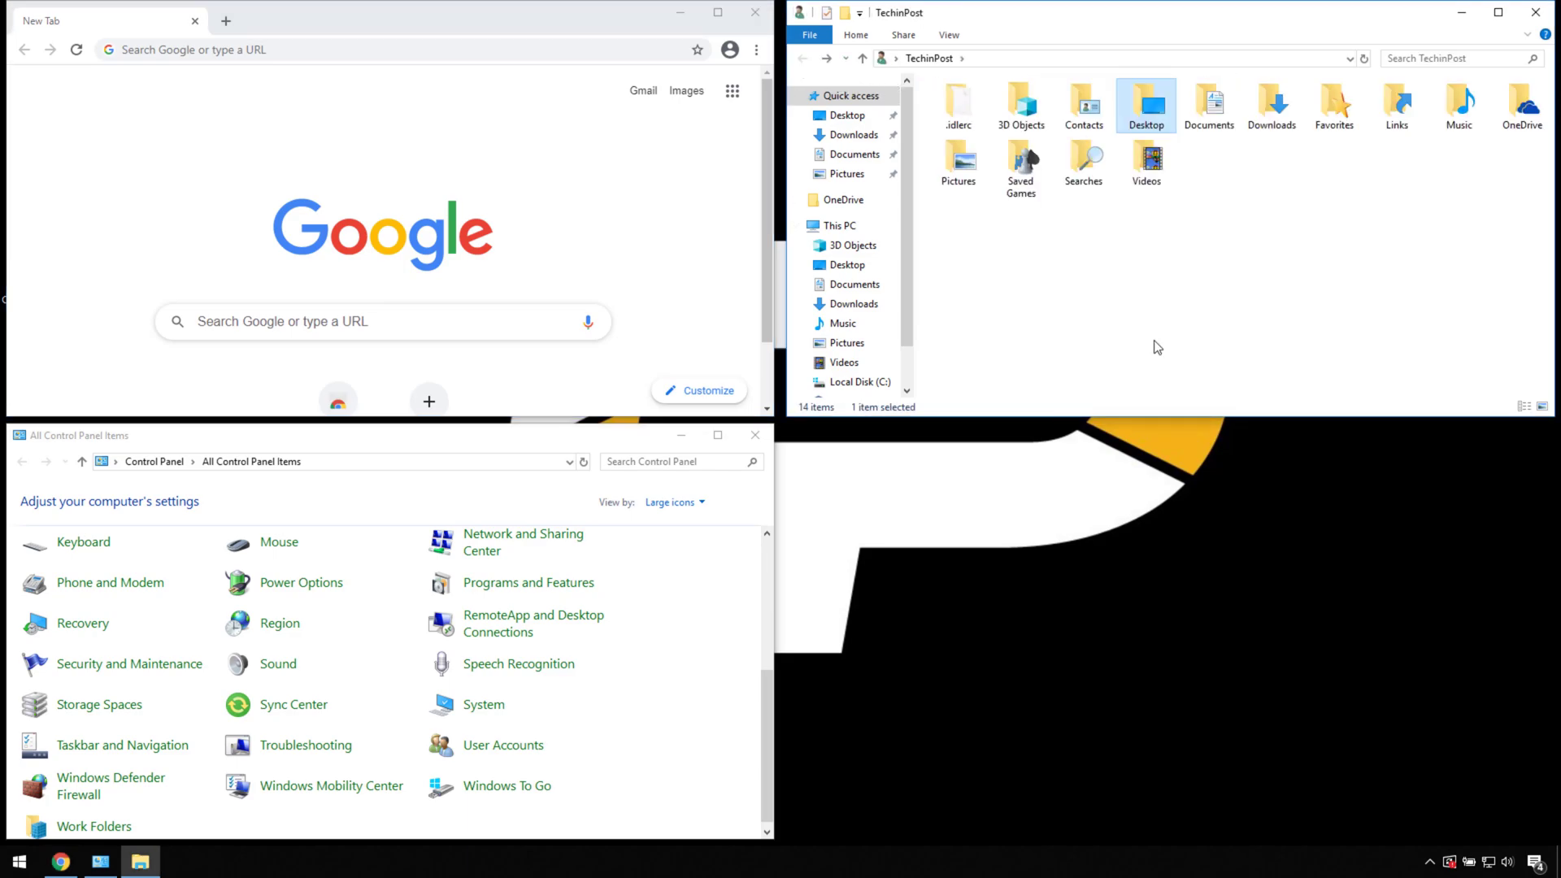
- Undo the side-by-side arrangement of the three windows and close the TechinPost folder window
click(897, 710)
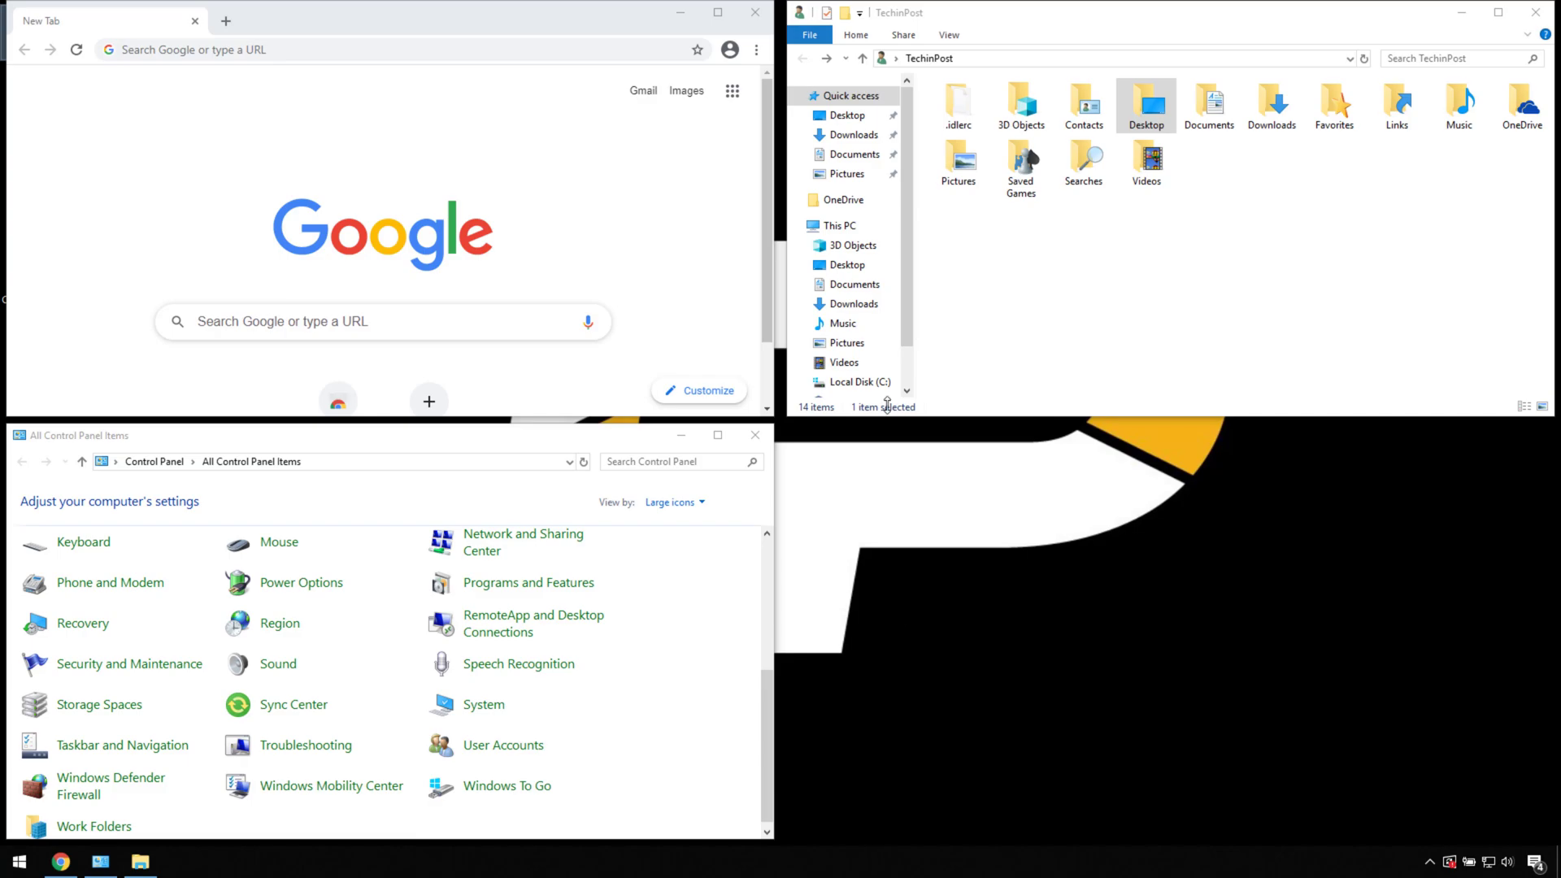
right_click(918, 872)
click(964, 754)
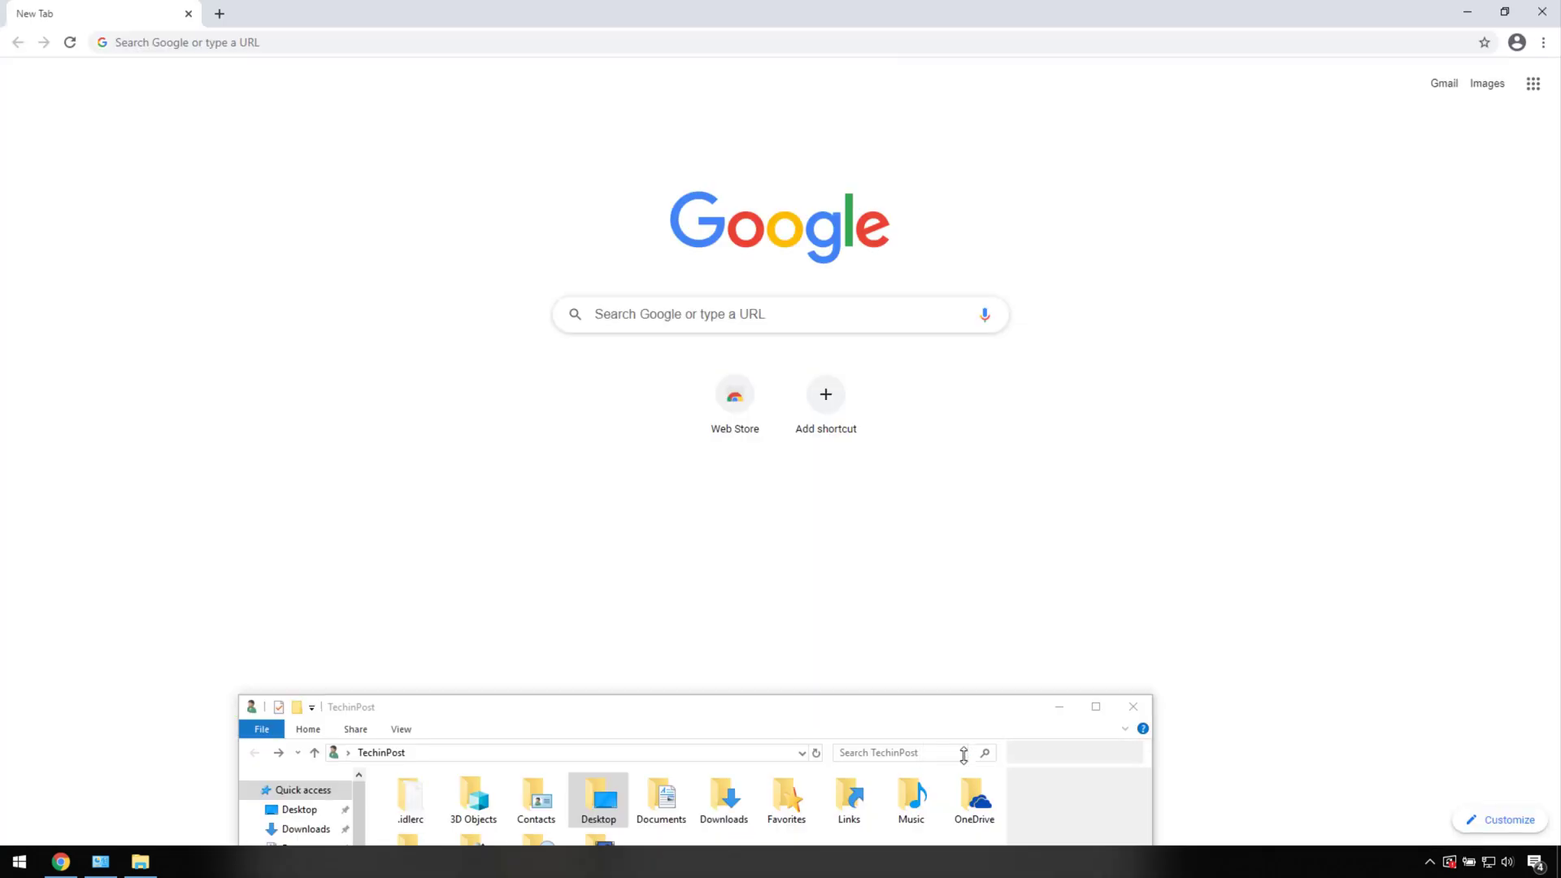
click(1133, 707)
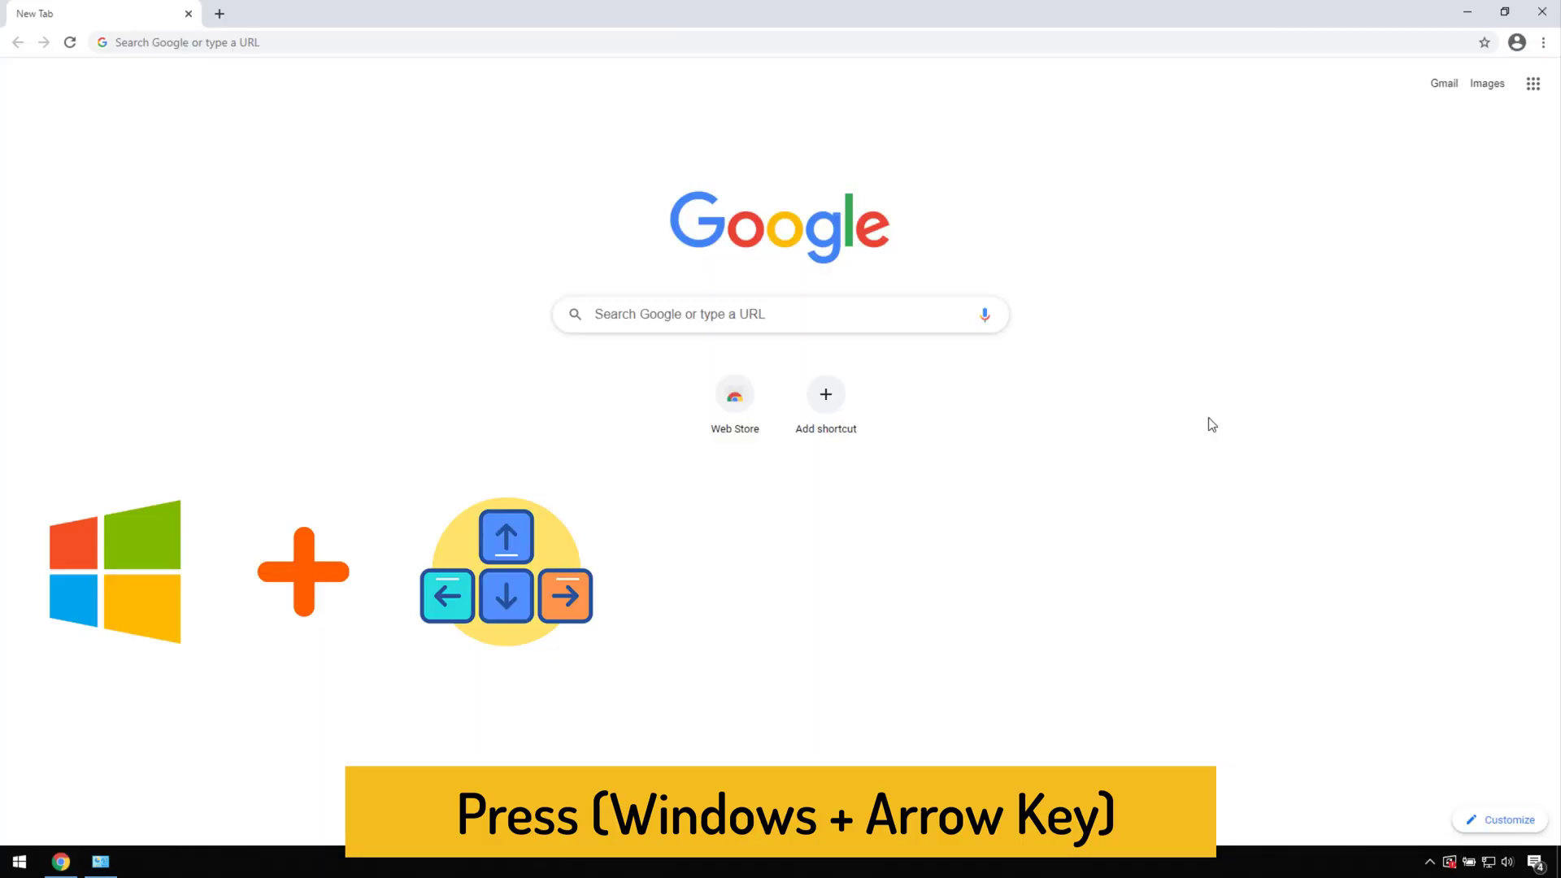
- Snap Chrome to the right half, left half and bottom-left quarter of the screen, and return it to a floating window
click(1211, 425)
key(super+Right)
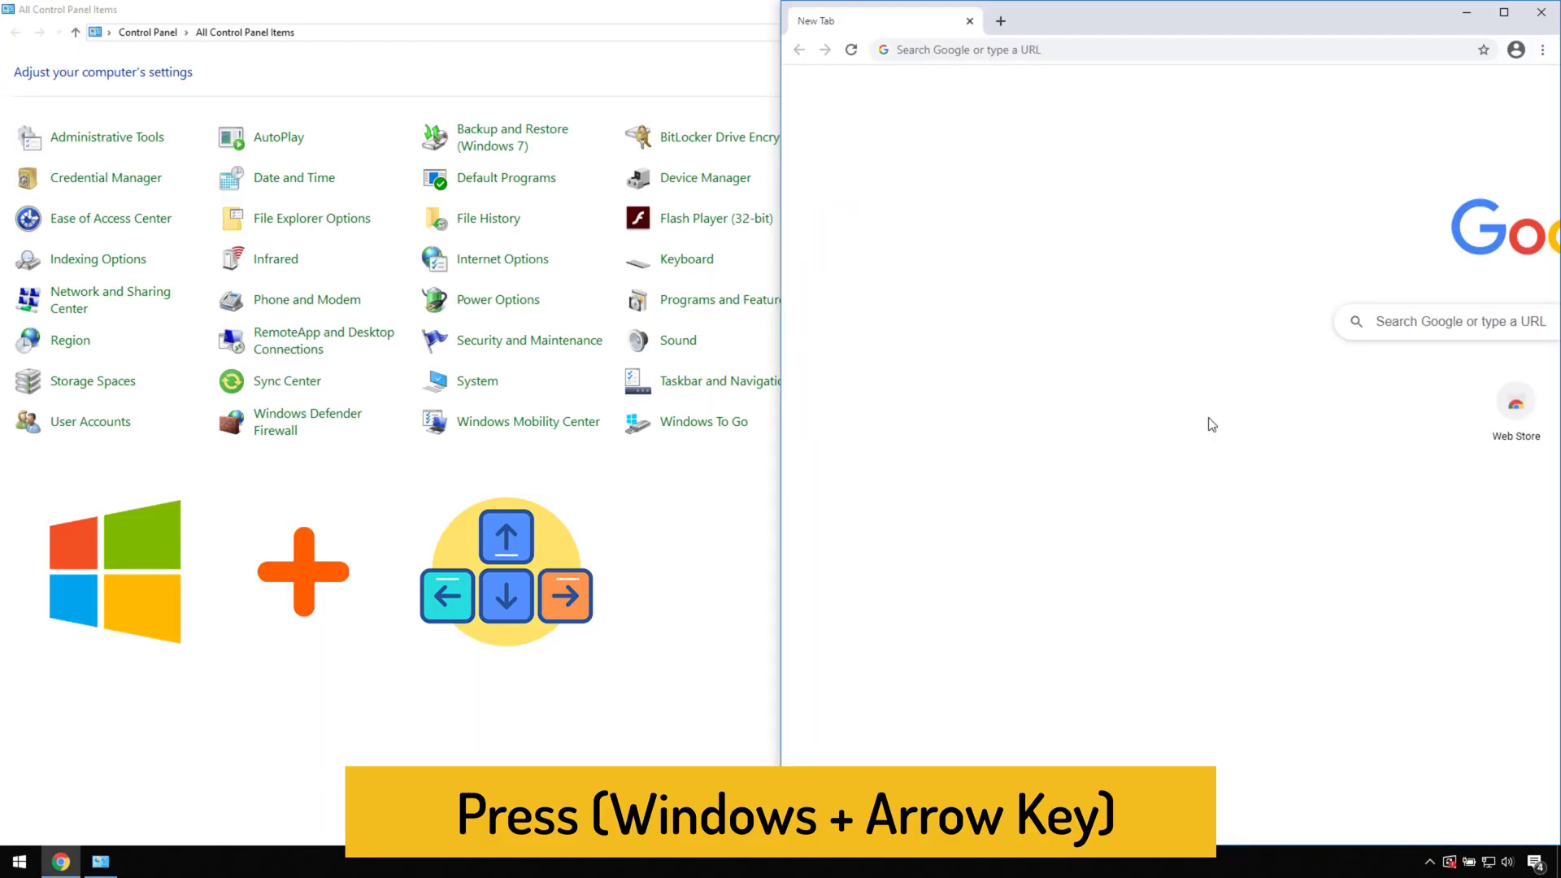
key(super+Left)
key(super+Right)
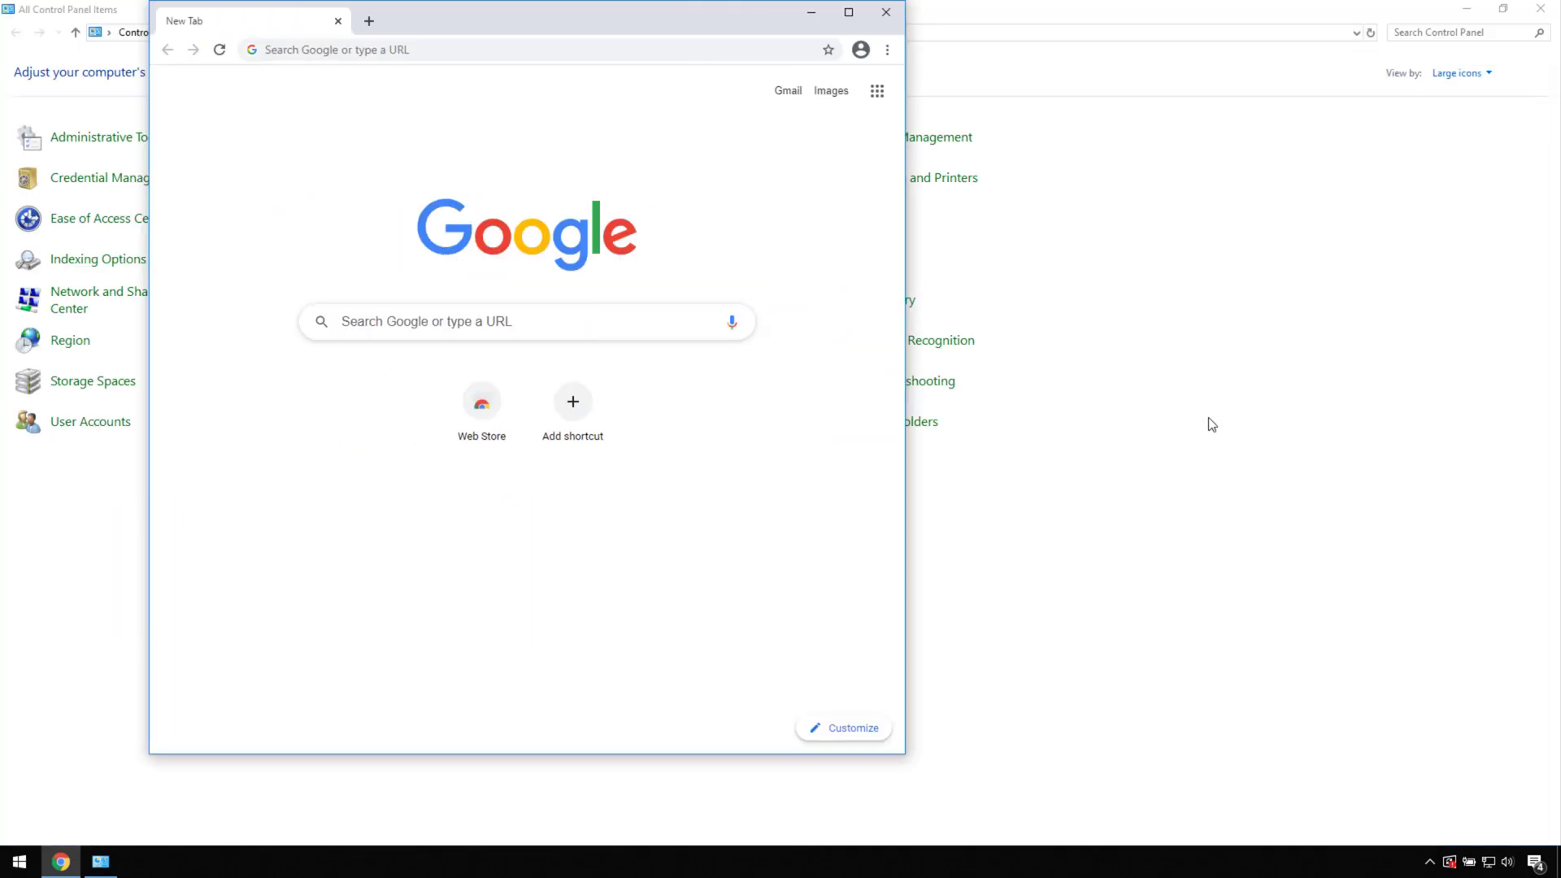
key(super+Right)
key(super+Down)
key(super+Left)
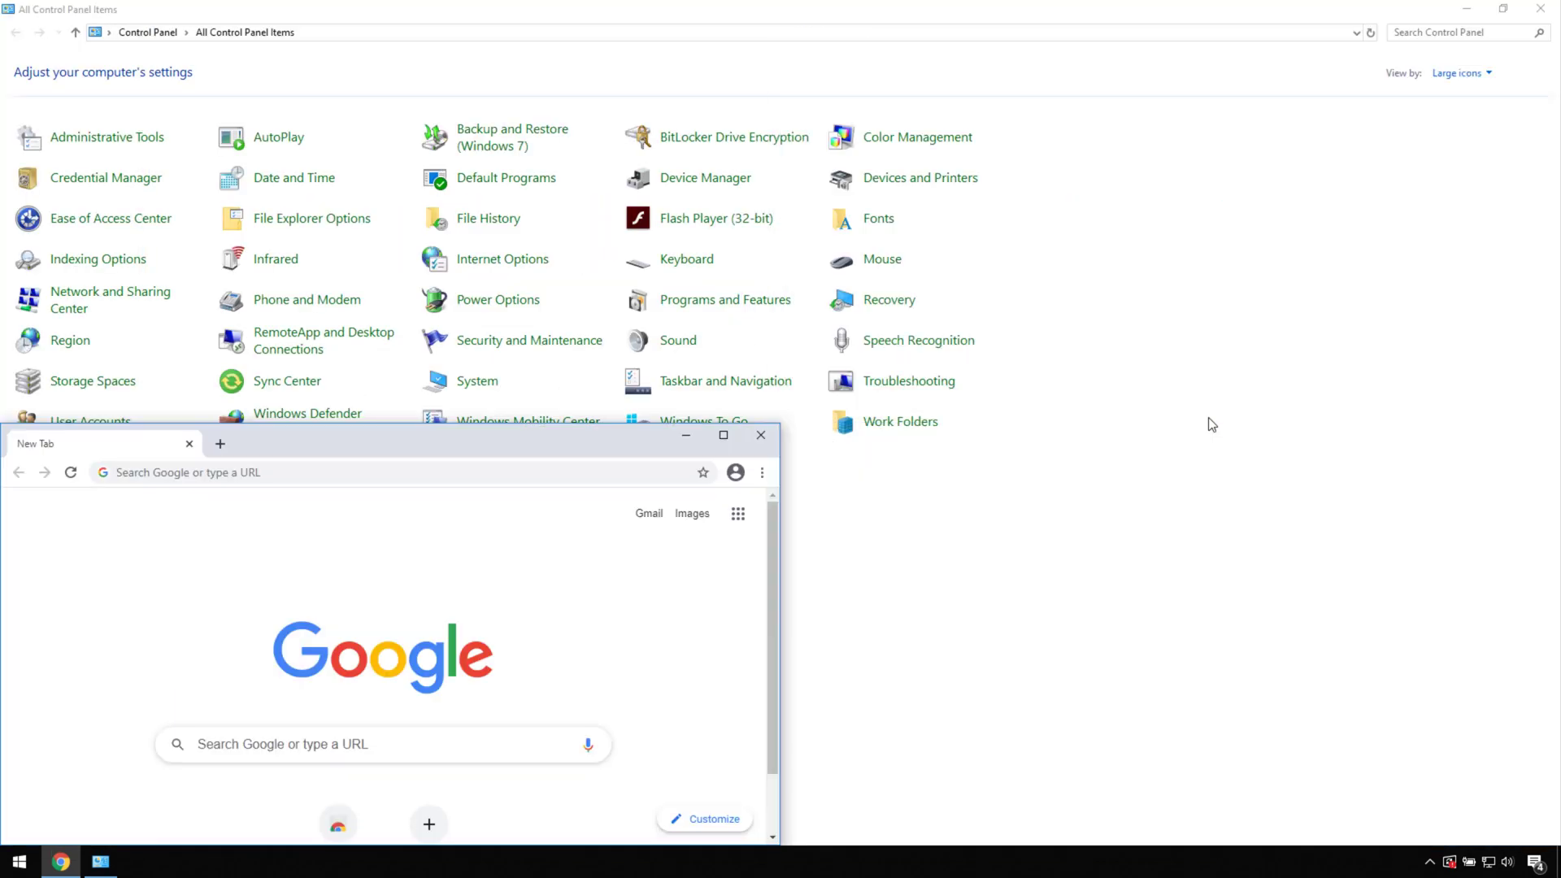
key(super+Up)
key(super+Right)
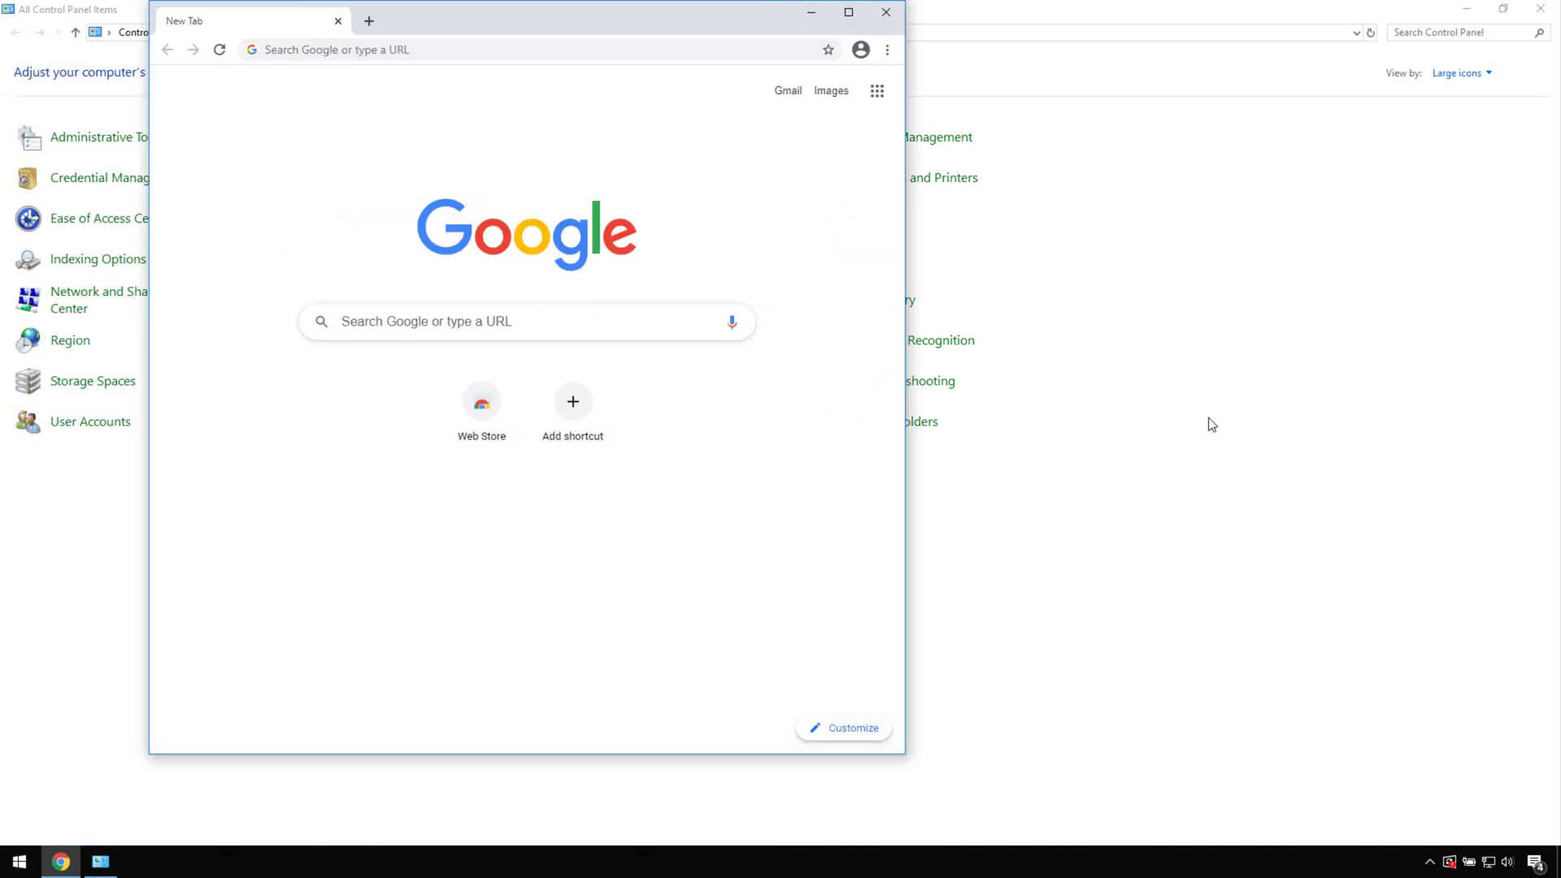
- Snap Chrome to the right half of the screen and fill the left half with Control Panel
key(super+Right)
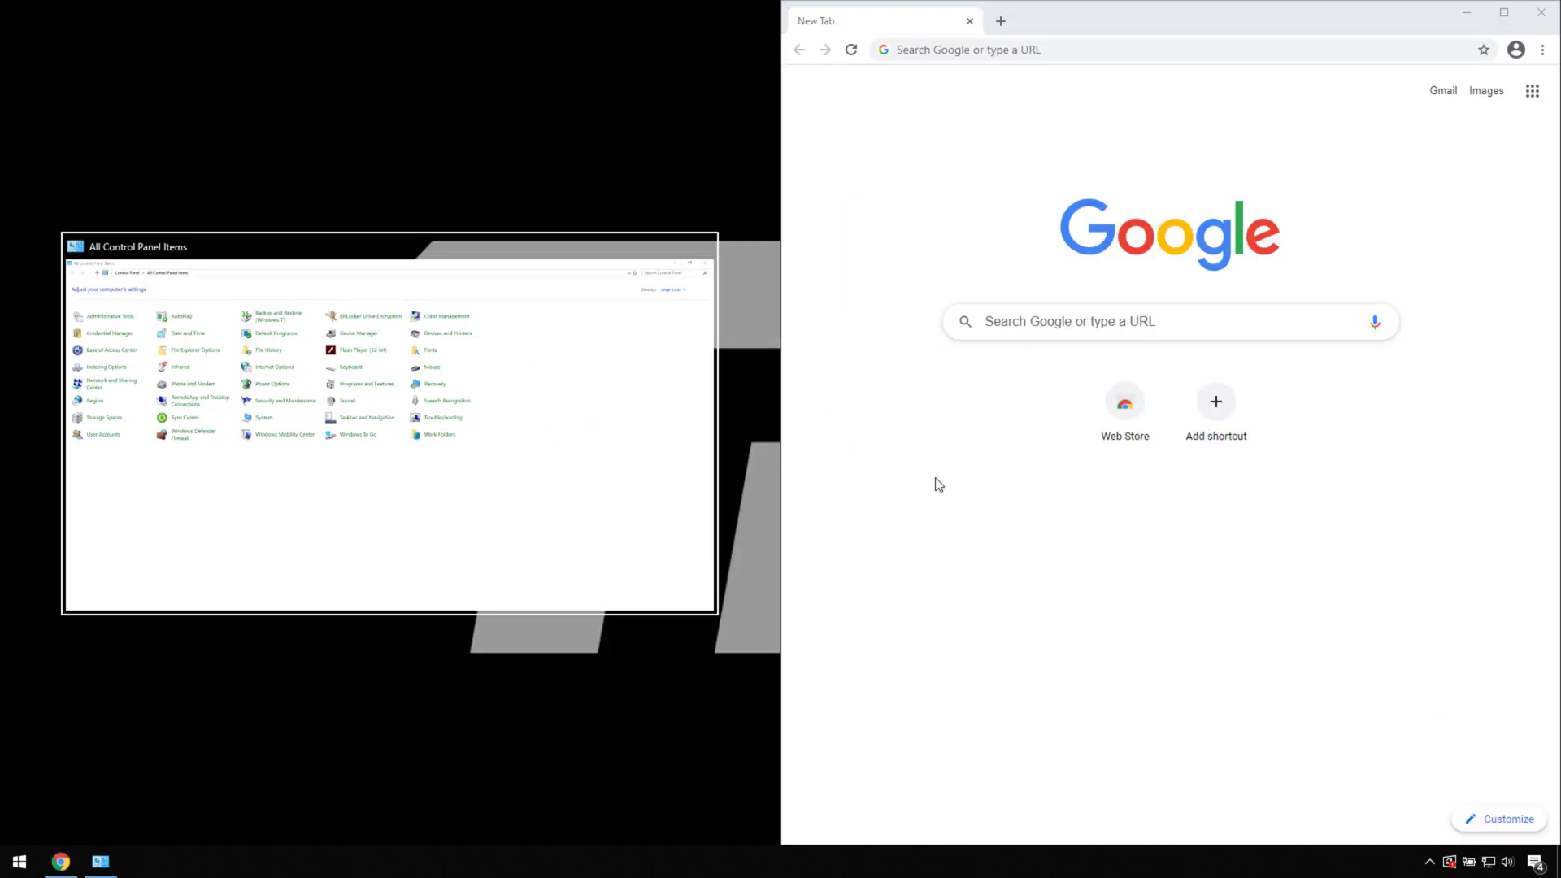
click(525, 472)
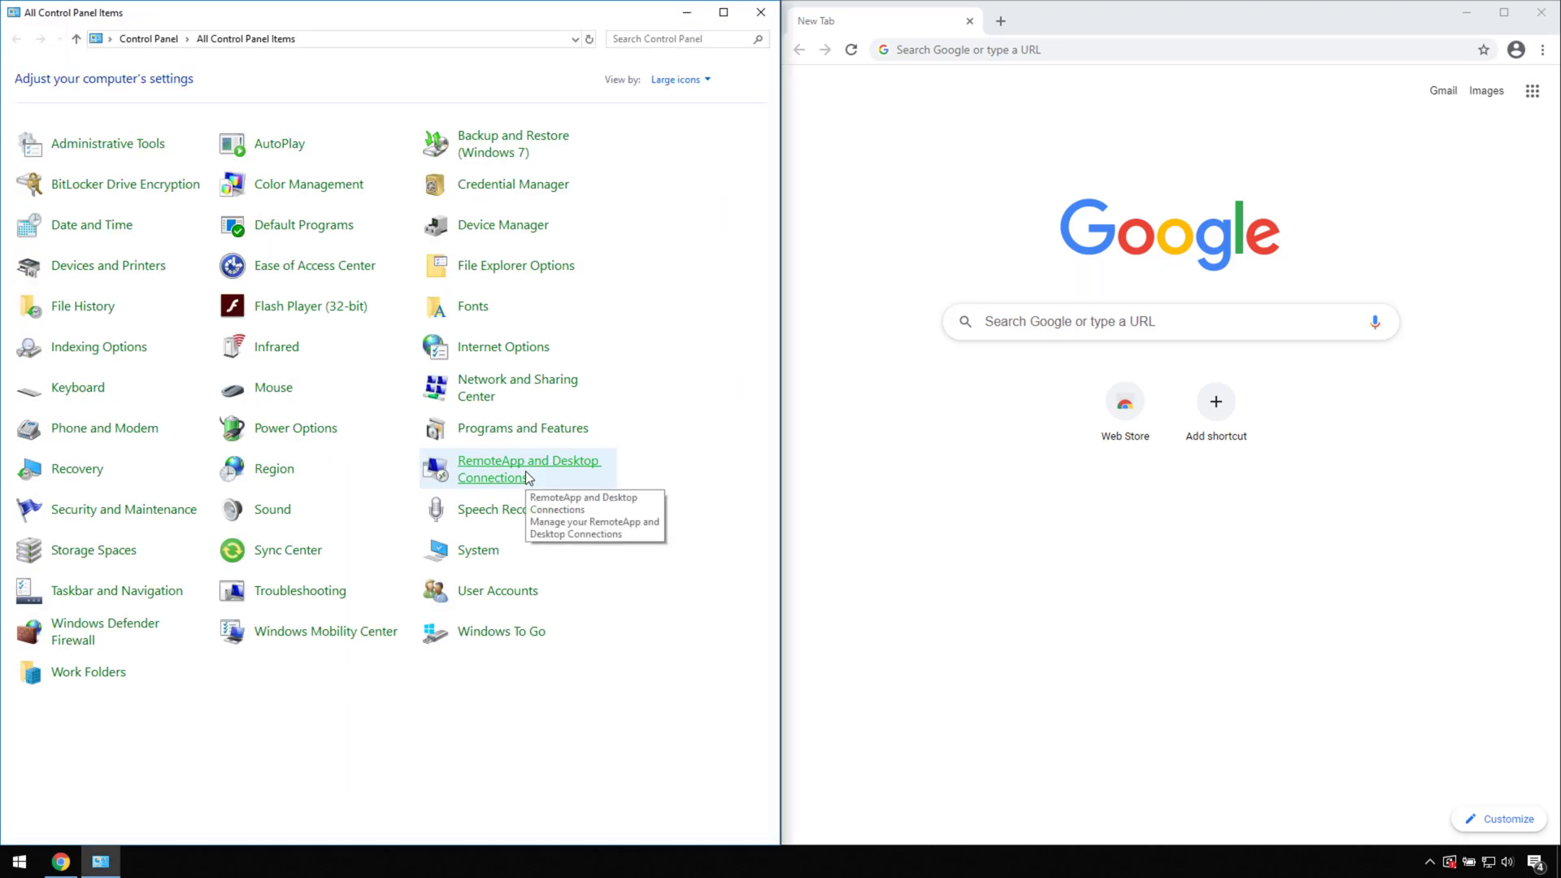
- Move the Control Panel window from the left half to the right half of the screen
key(super+Down)
key(super+Right)
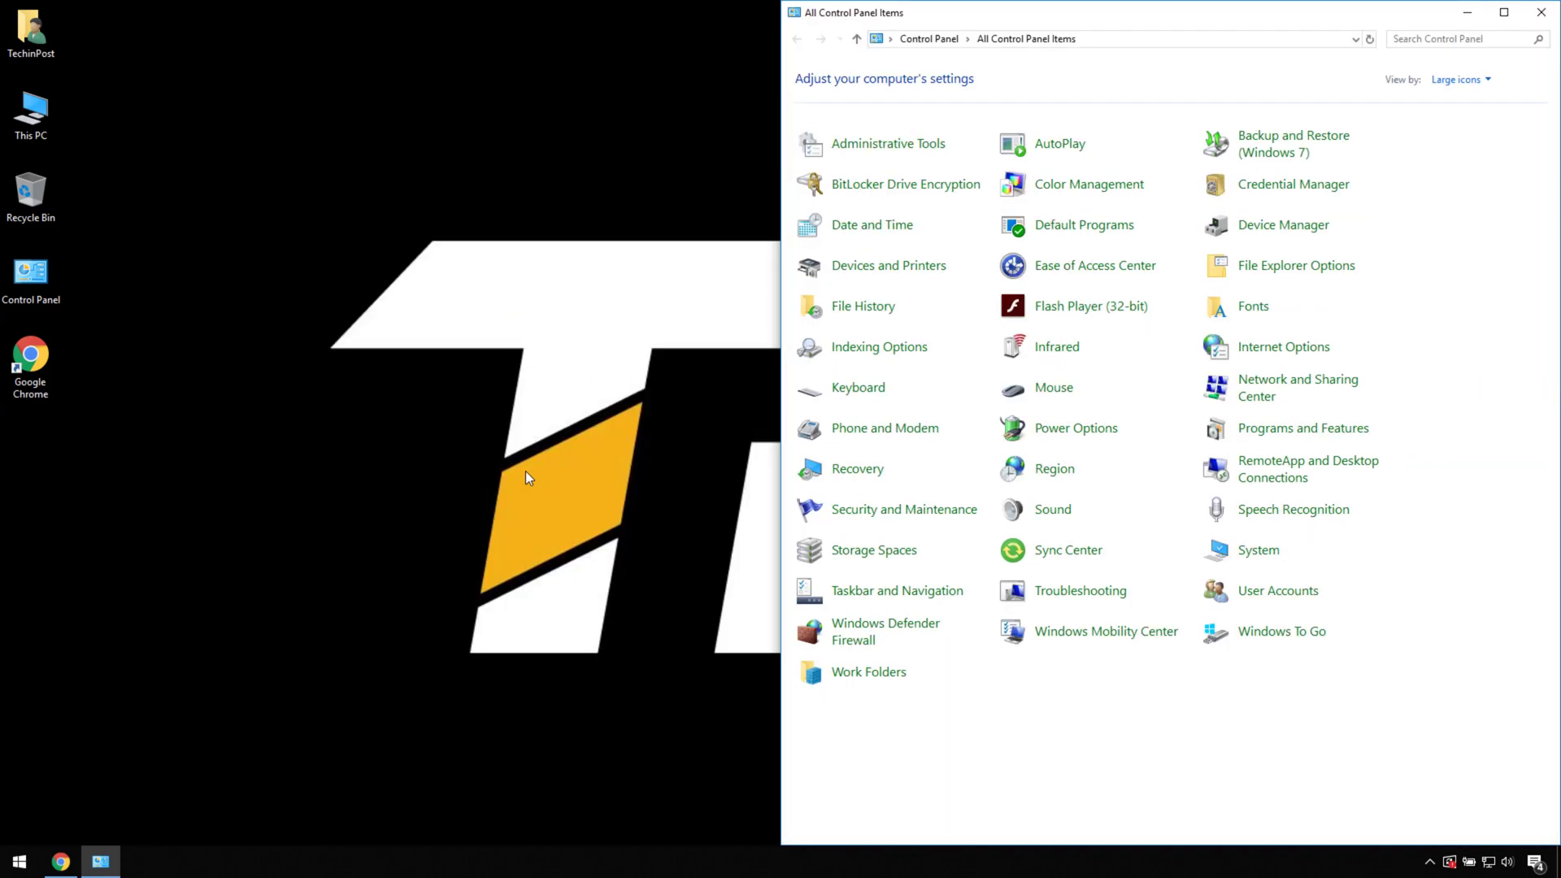
- Snap the Control Panel window to the left half of the screen, with Chrome filling the right half
key(super+Down)
key(super+Left)
key(super+Up)
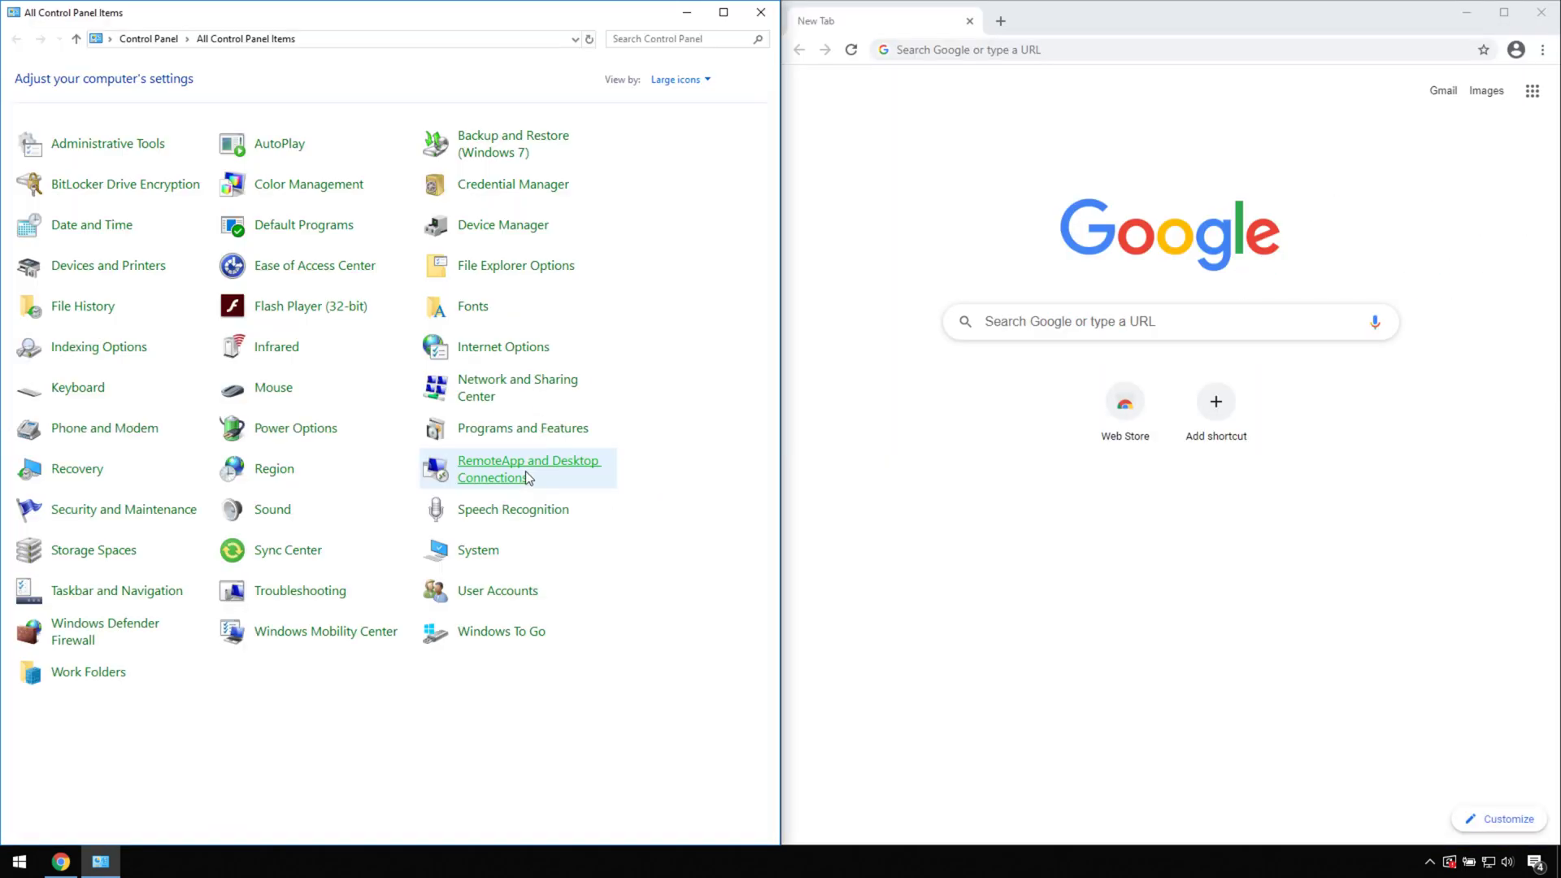
- Split the screen with Control Panel on the right half and Chrome on the left half, and close both windows
key(super+Down)
key(super+Down)
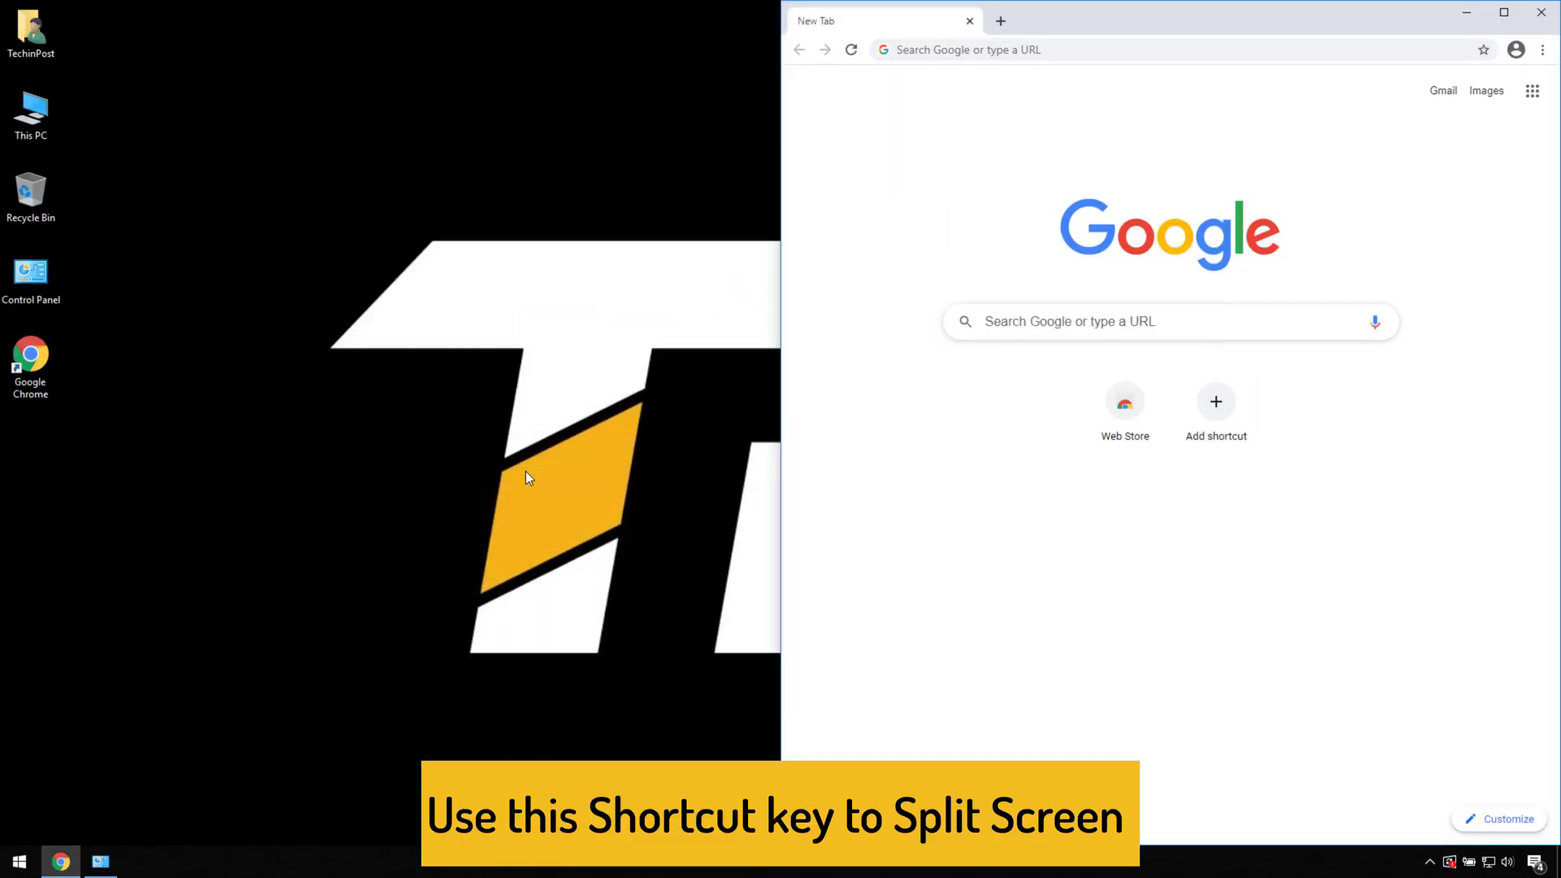
key(alt+Tab)
key(super+Right)
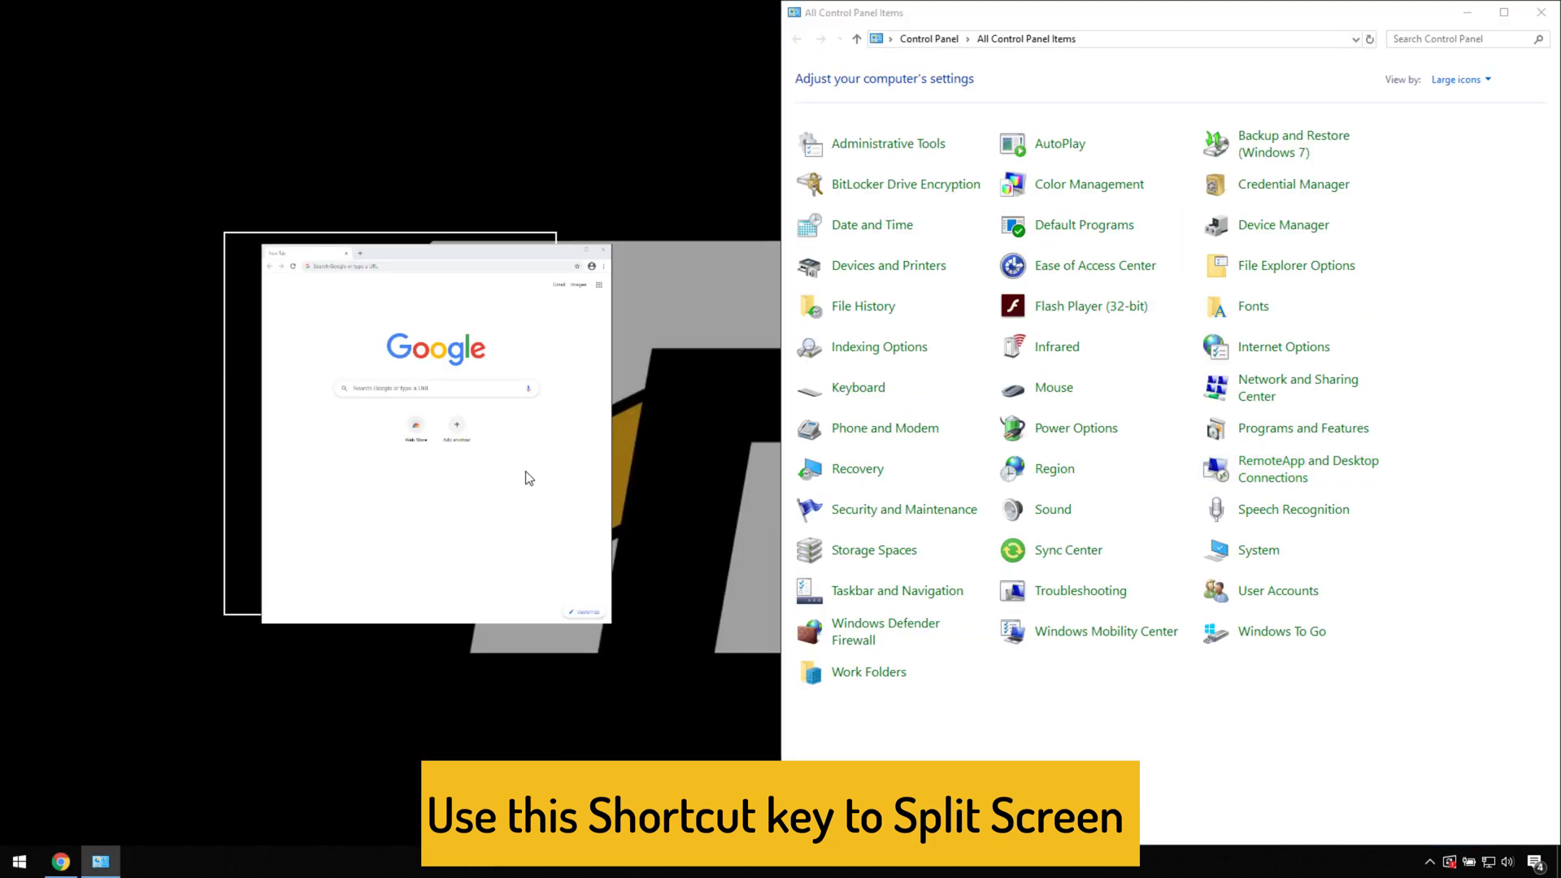
click(487, 346)
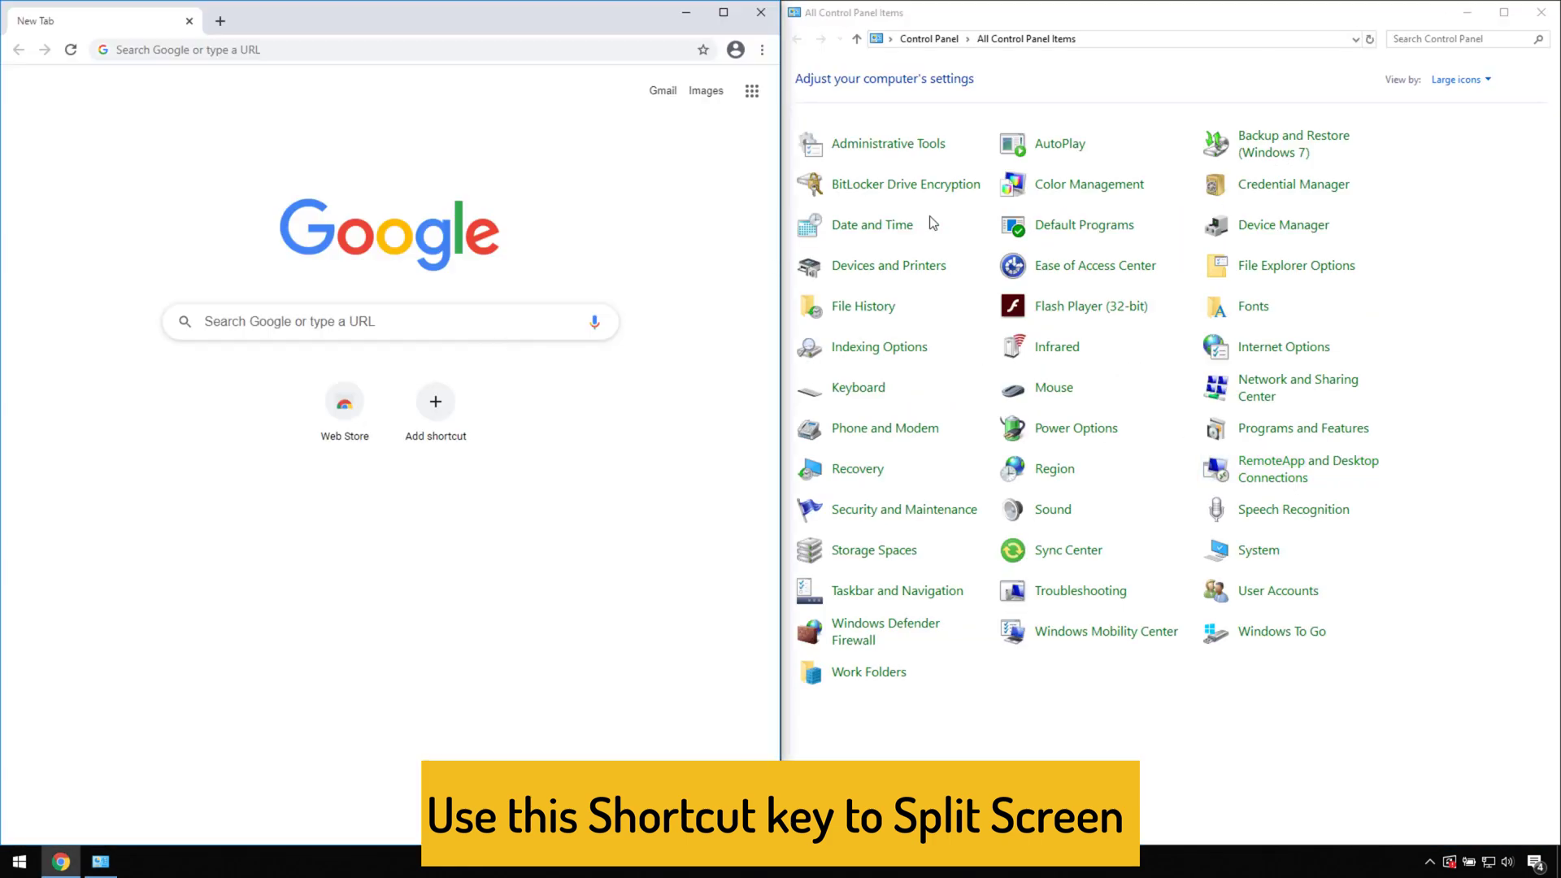
click(1541, 13)
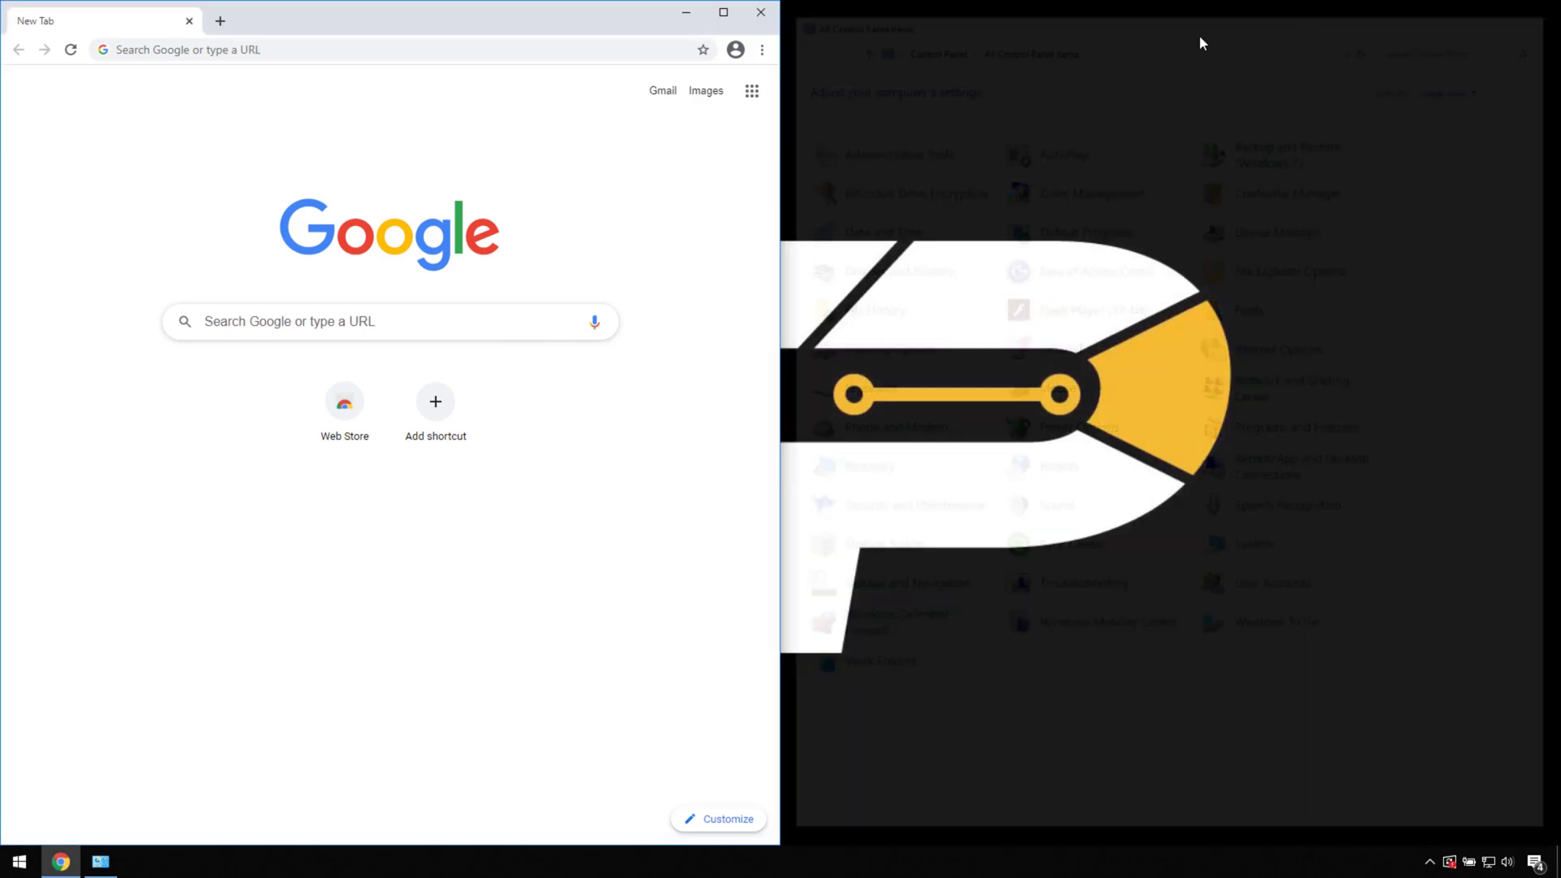
click(761, 12)
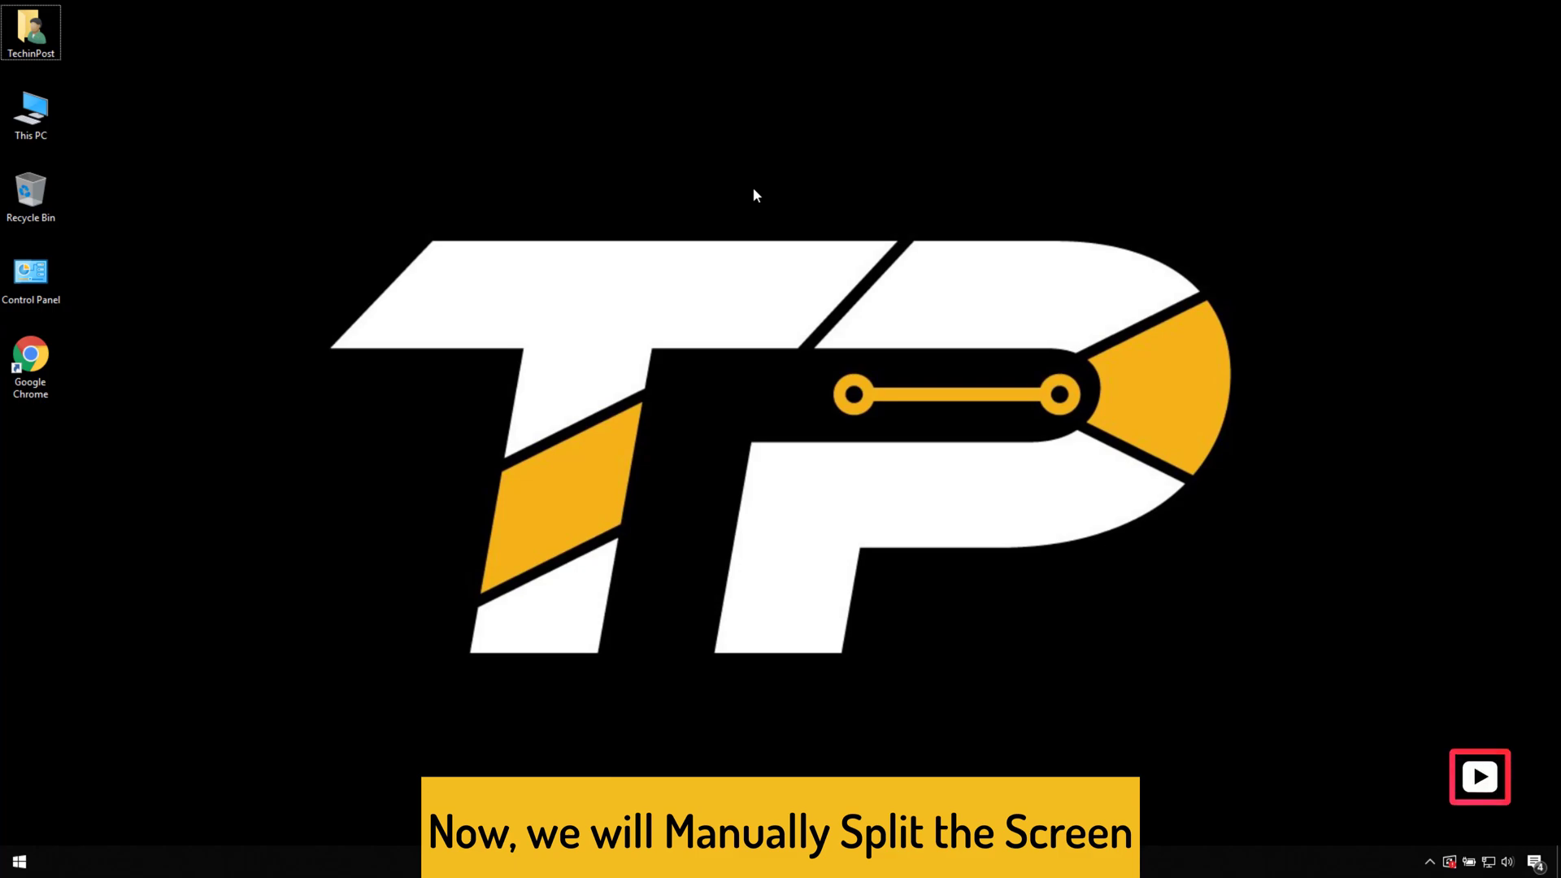
- Open Chrome as a floating window, shrink it to about half its width, and place it near the desktop icons
double_click(49, 355)
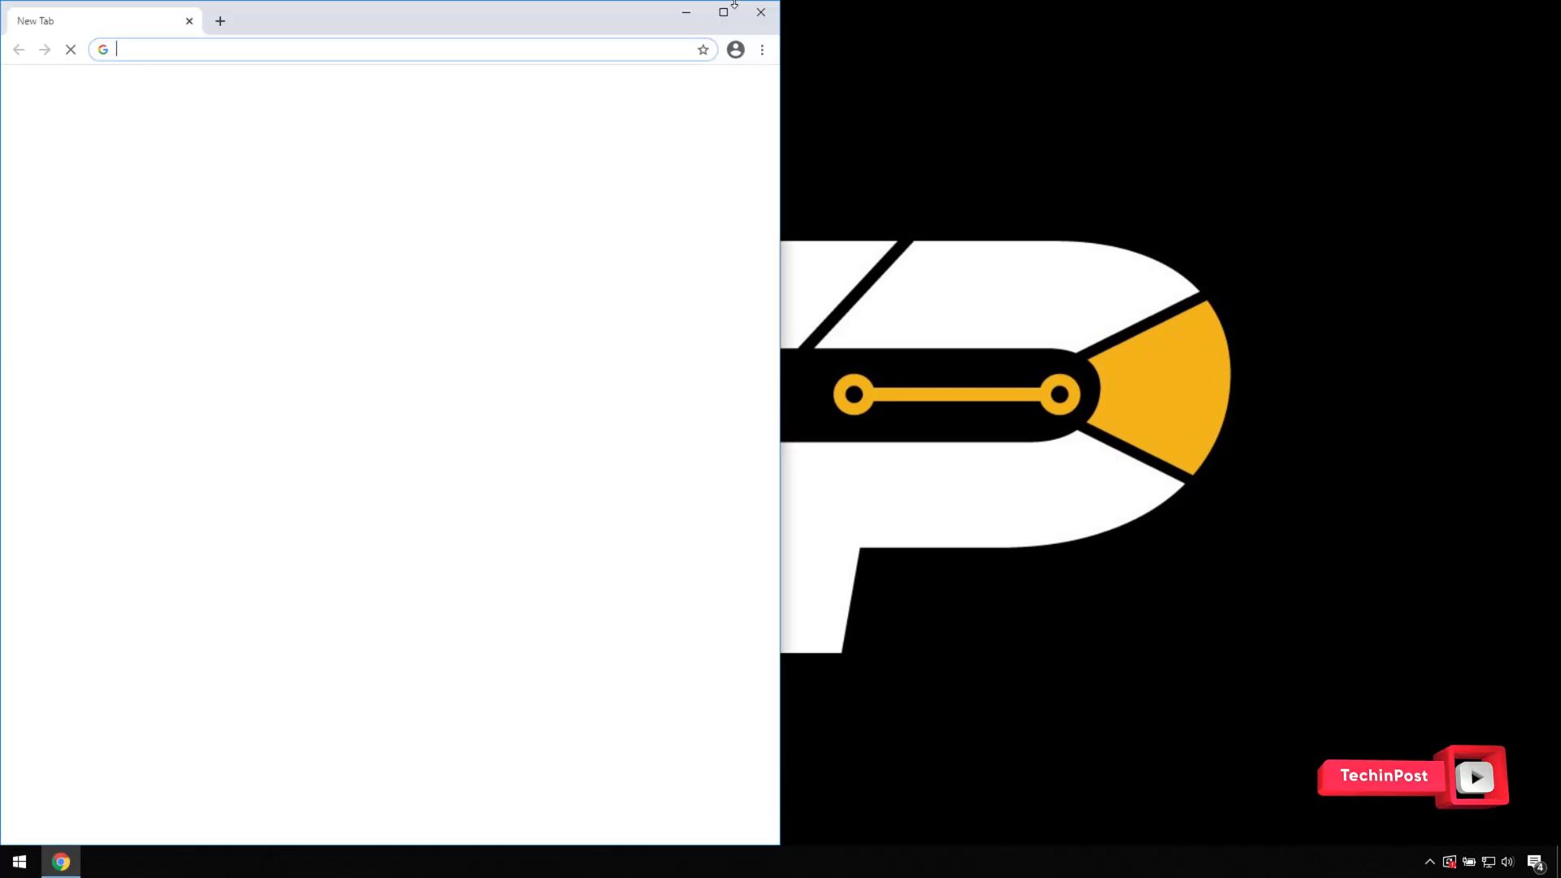
click(722, 11)
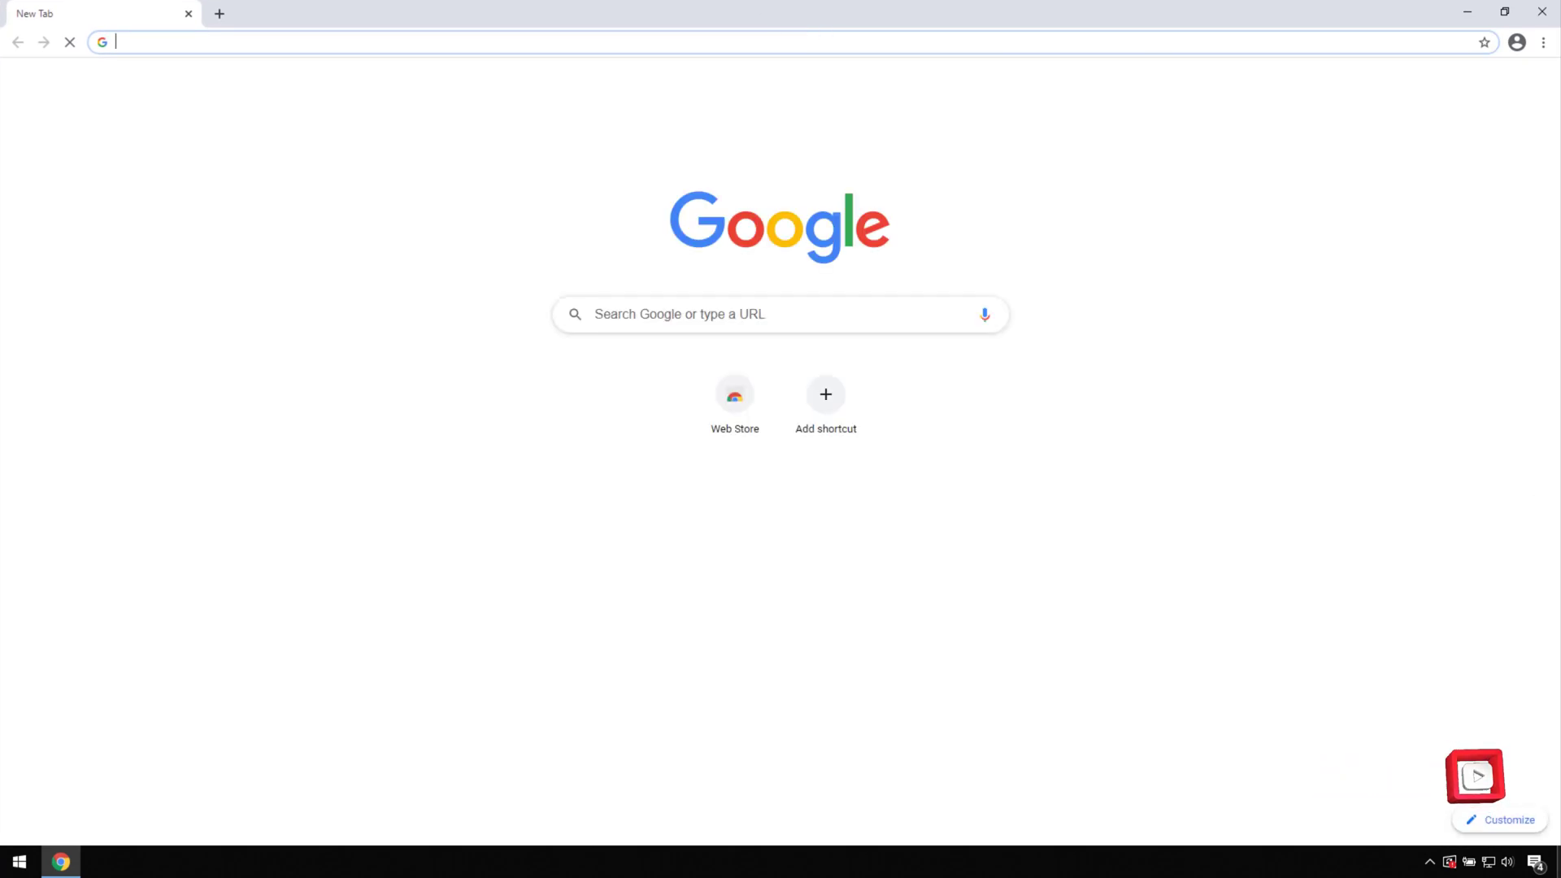
double_click(1036, 8)
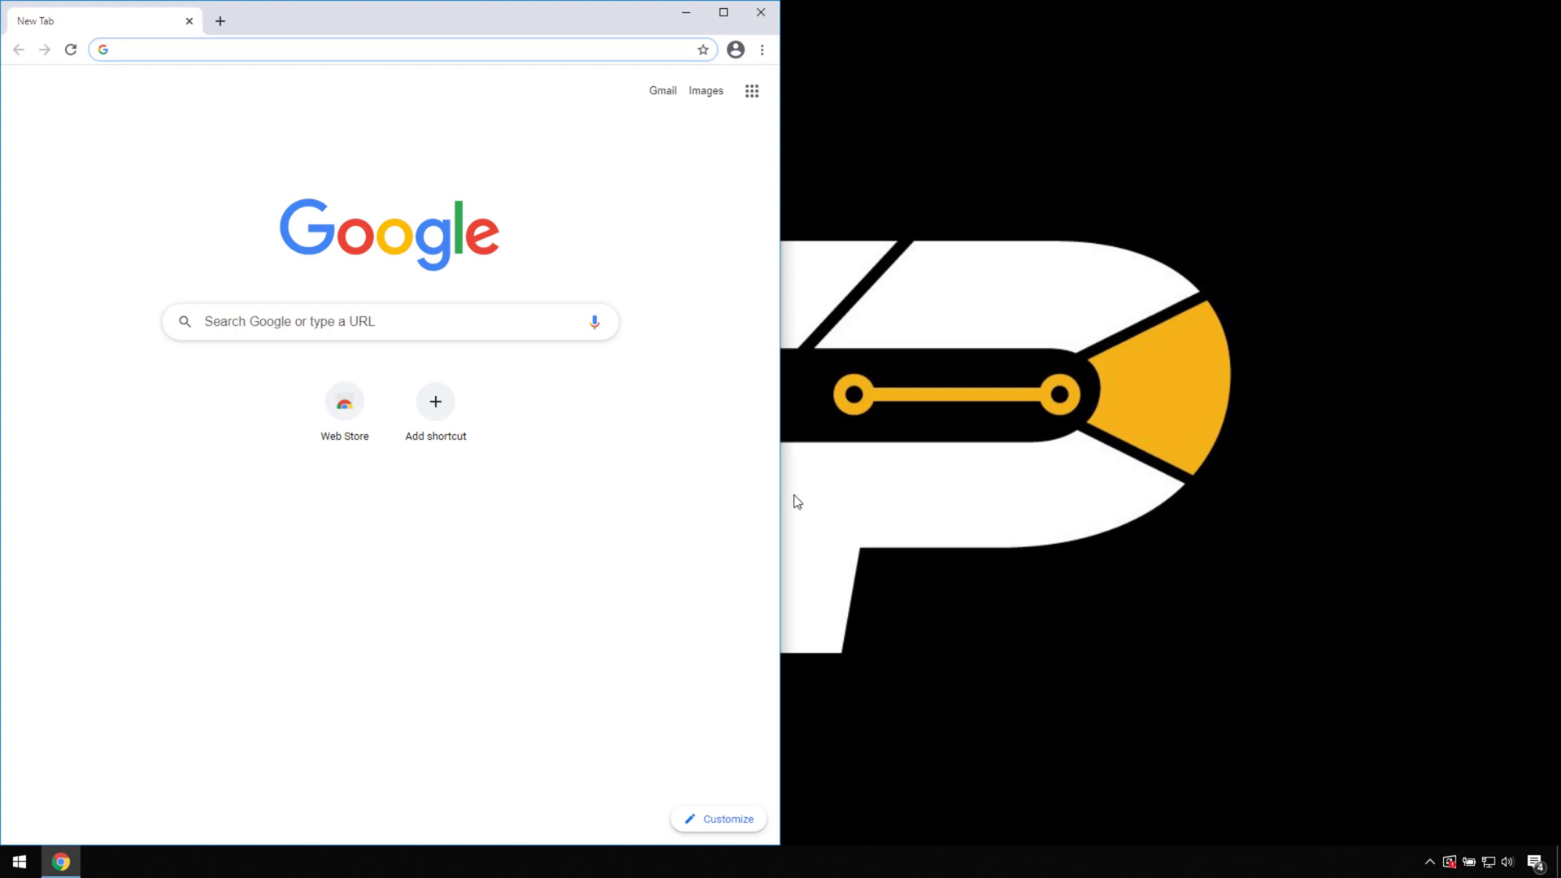
drag(780, 491, 540, 470)
drag(537, 4, 408, 133)
drag(307, 147, 412, 62)
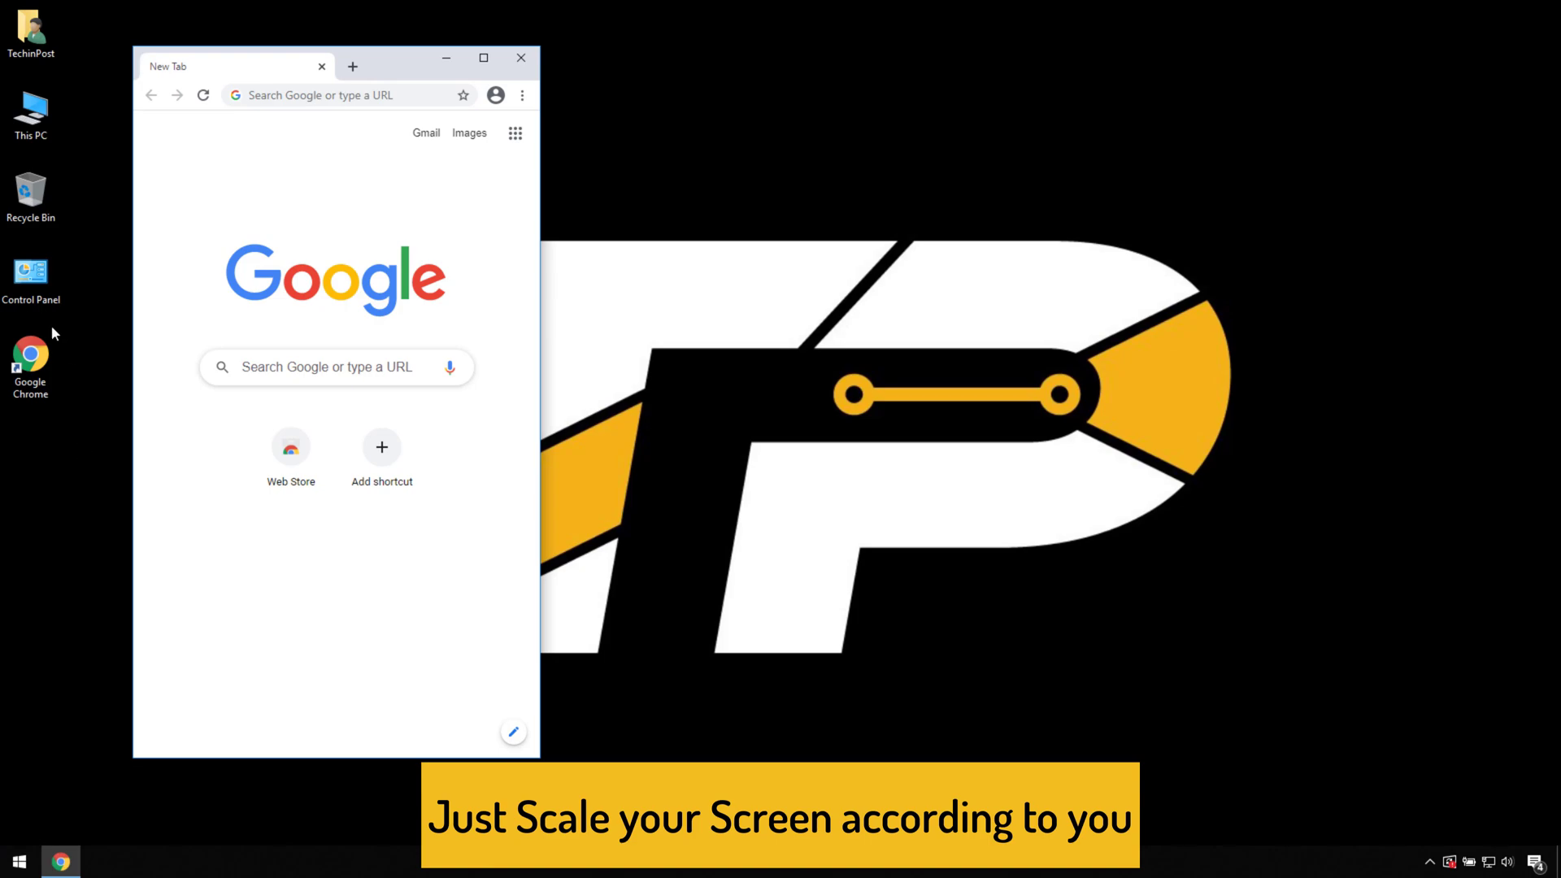
- Open a second, slightly wider Chrome window near mid-screen and move the first Chrome window flush against its left edge
double_click(34, 356)
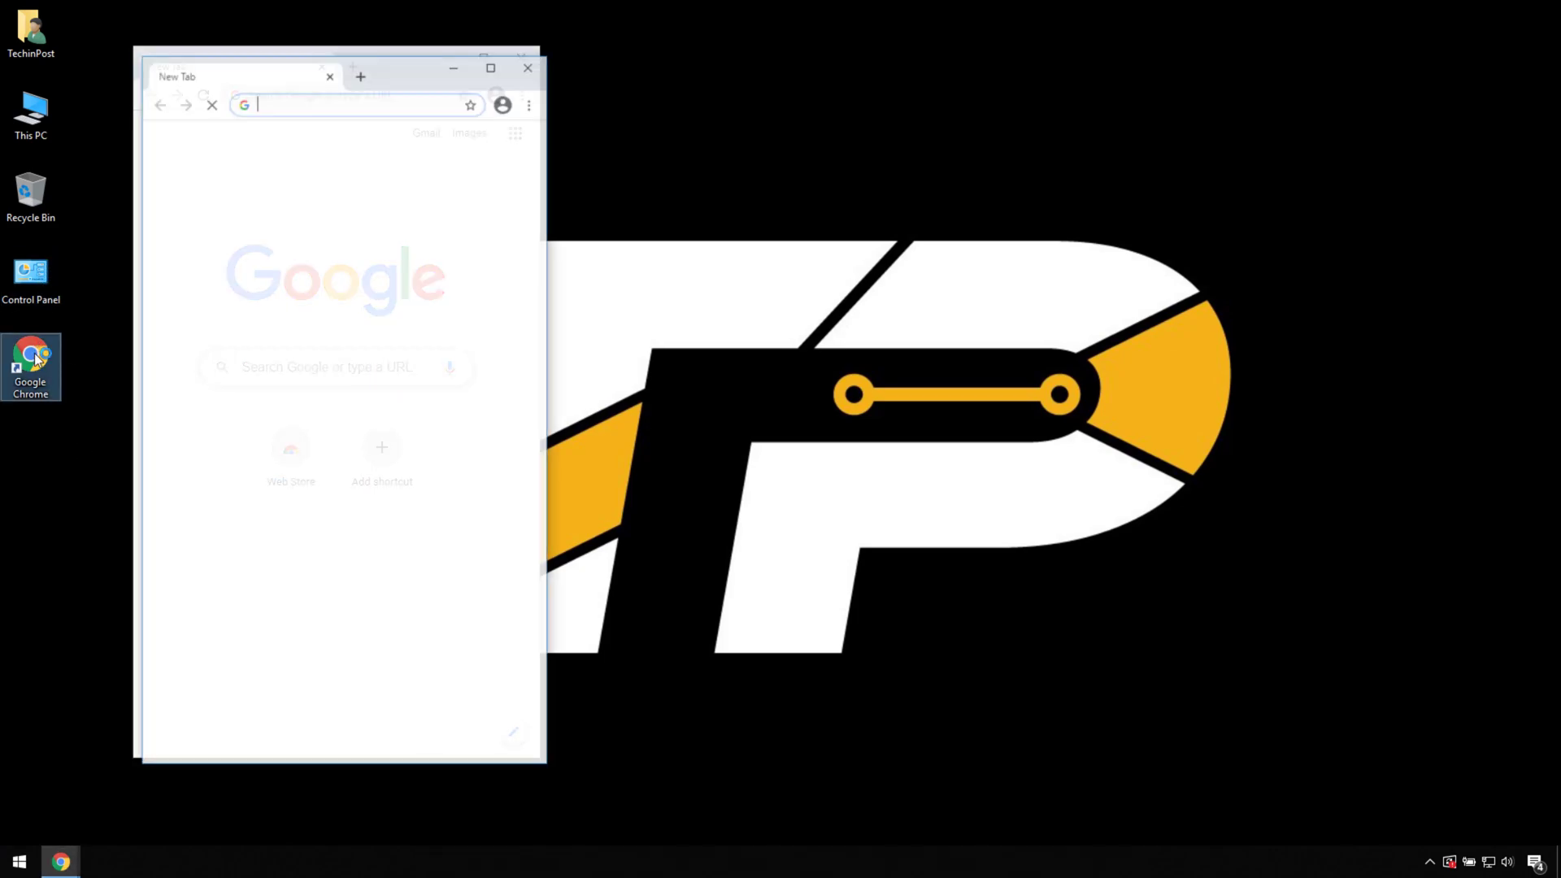
drag(377, 80, 792, 70)
drag(951, 541, 1056, 546)
drag(826, 77, 913, 76)
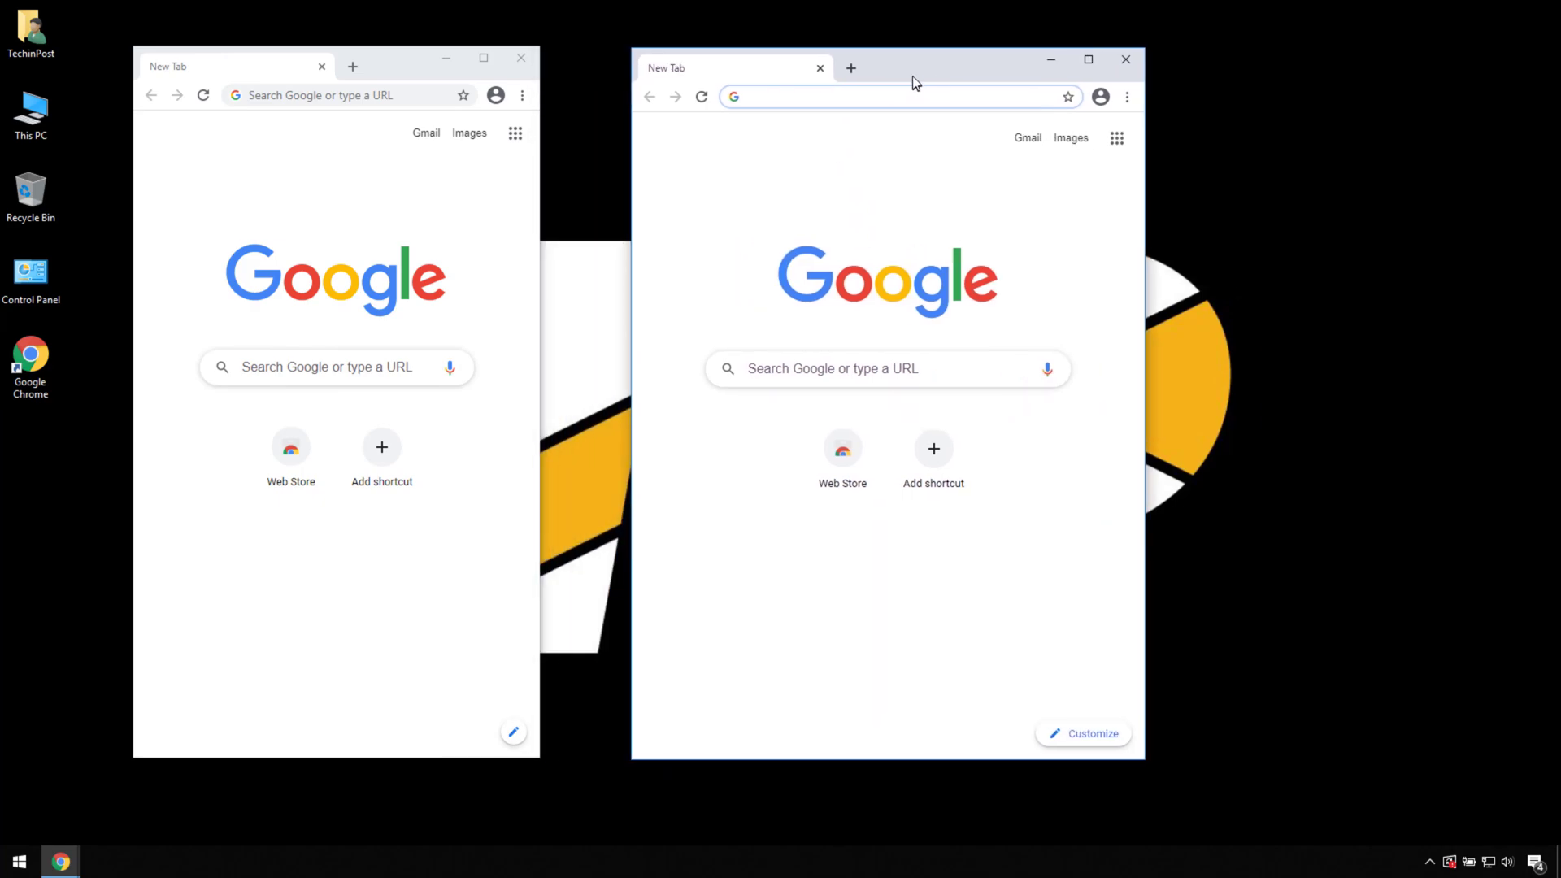
click(538, 220)
drag(403, 74, 494, 73)
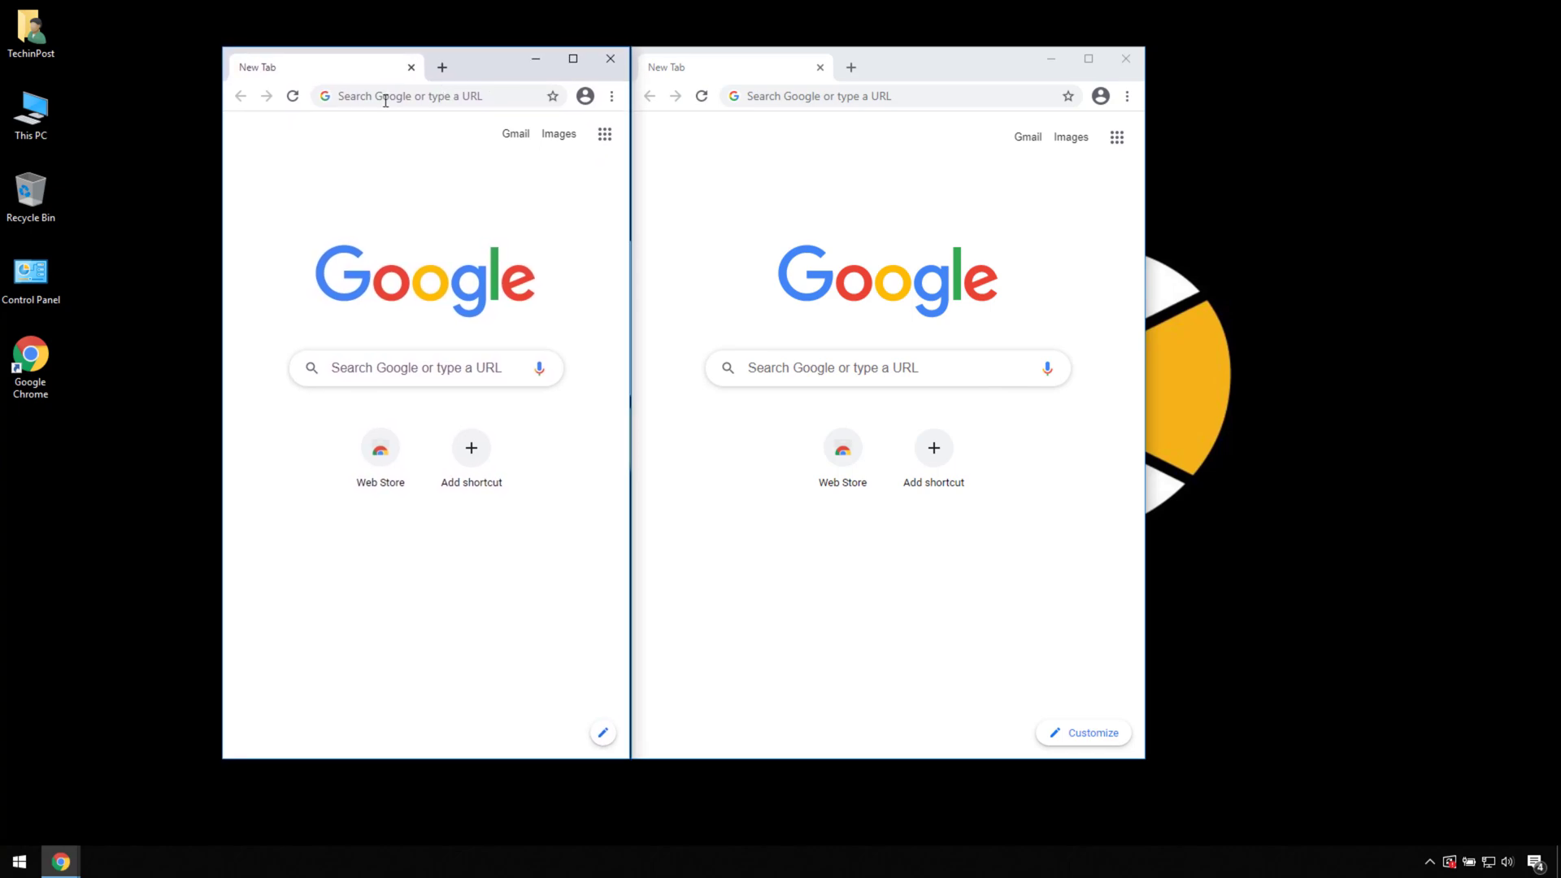
- Open This PC, narrow its window, and place it right of the two Chrome windows, stretched to match their height
double_click(32, 114)
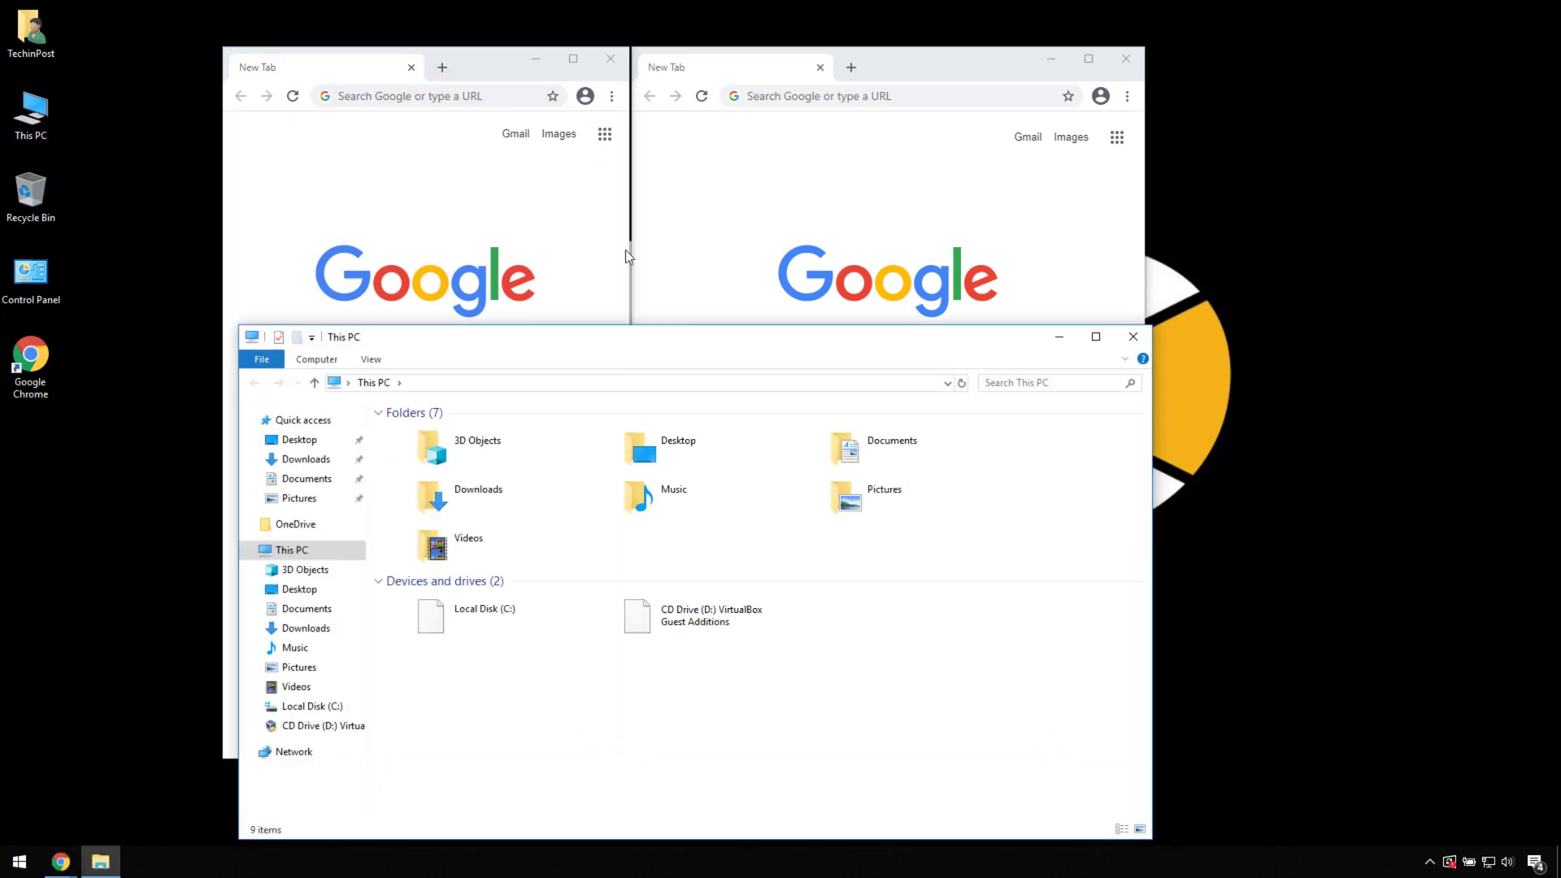
drag(1151, 448, 773, 474)
drag(571, 348, 1475, 68)
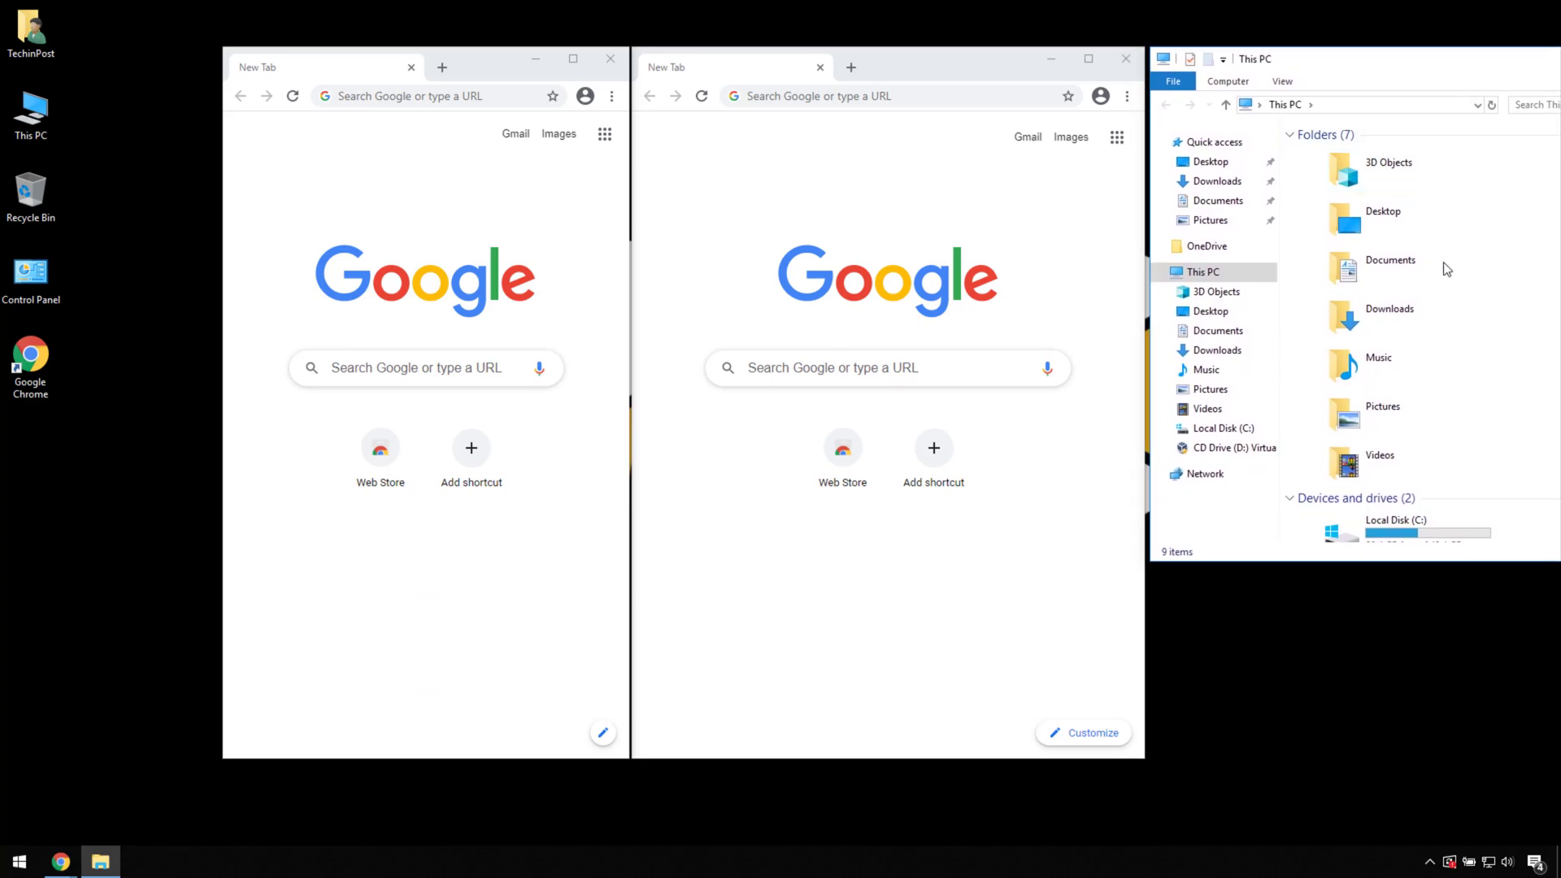
drag(1400, 560, 1422, 765)
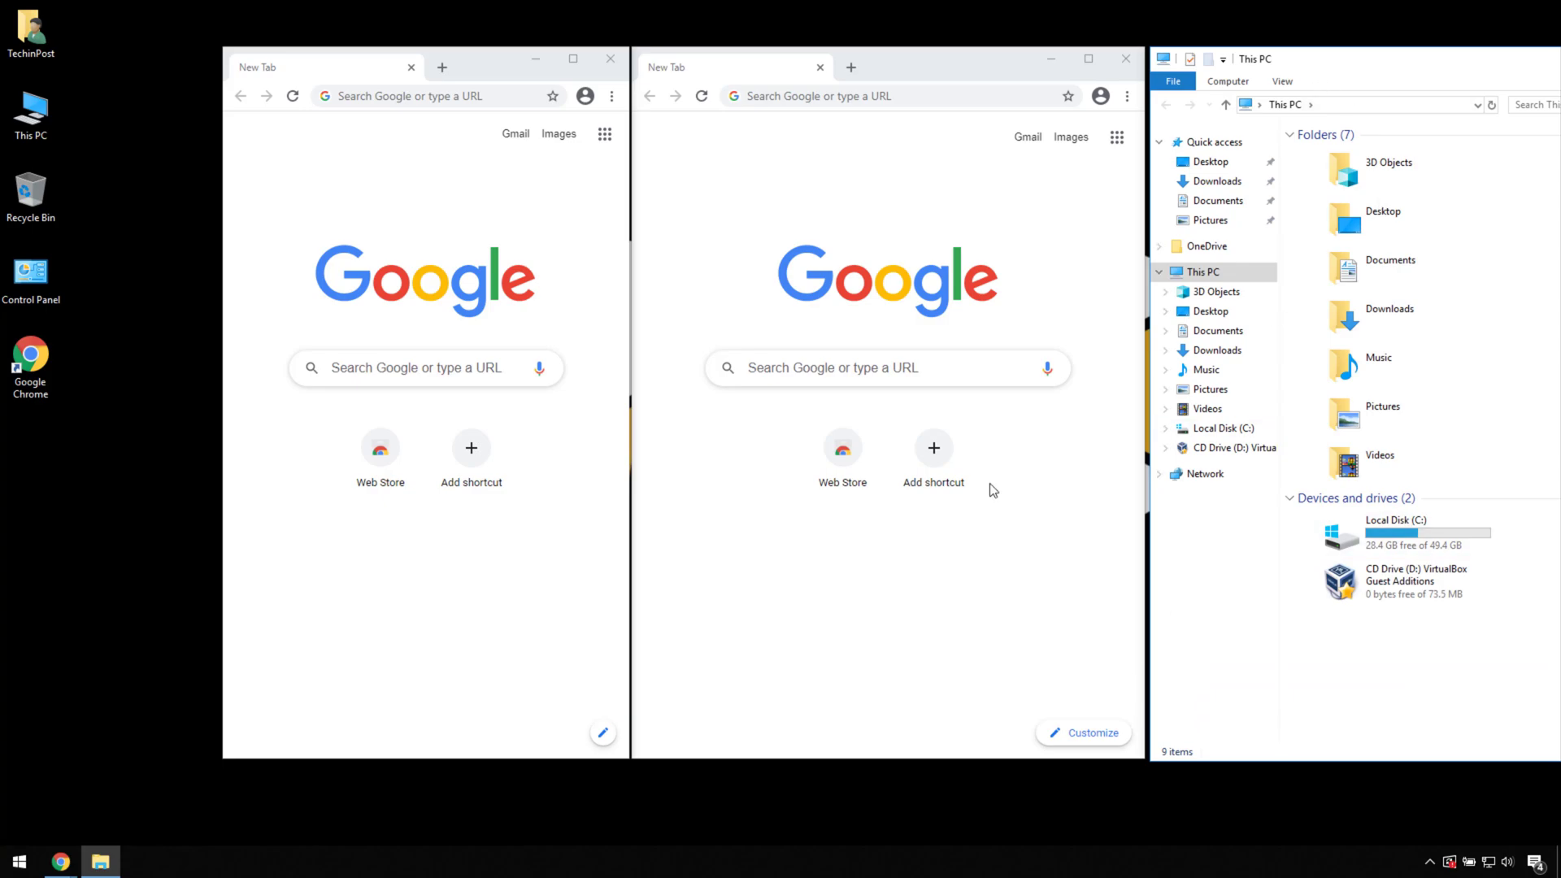
- Close both Chrome windows and the This PC window
click(610, 59)
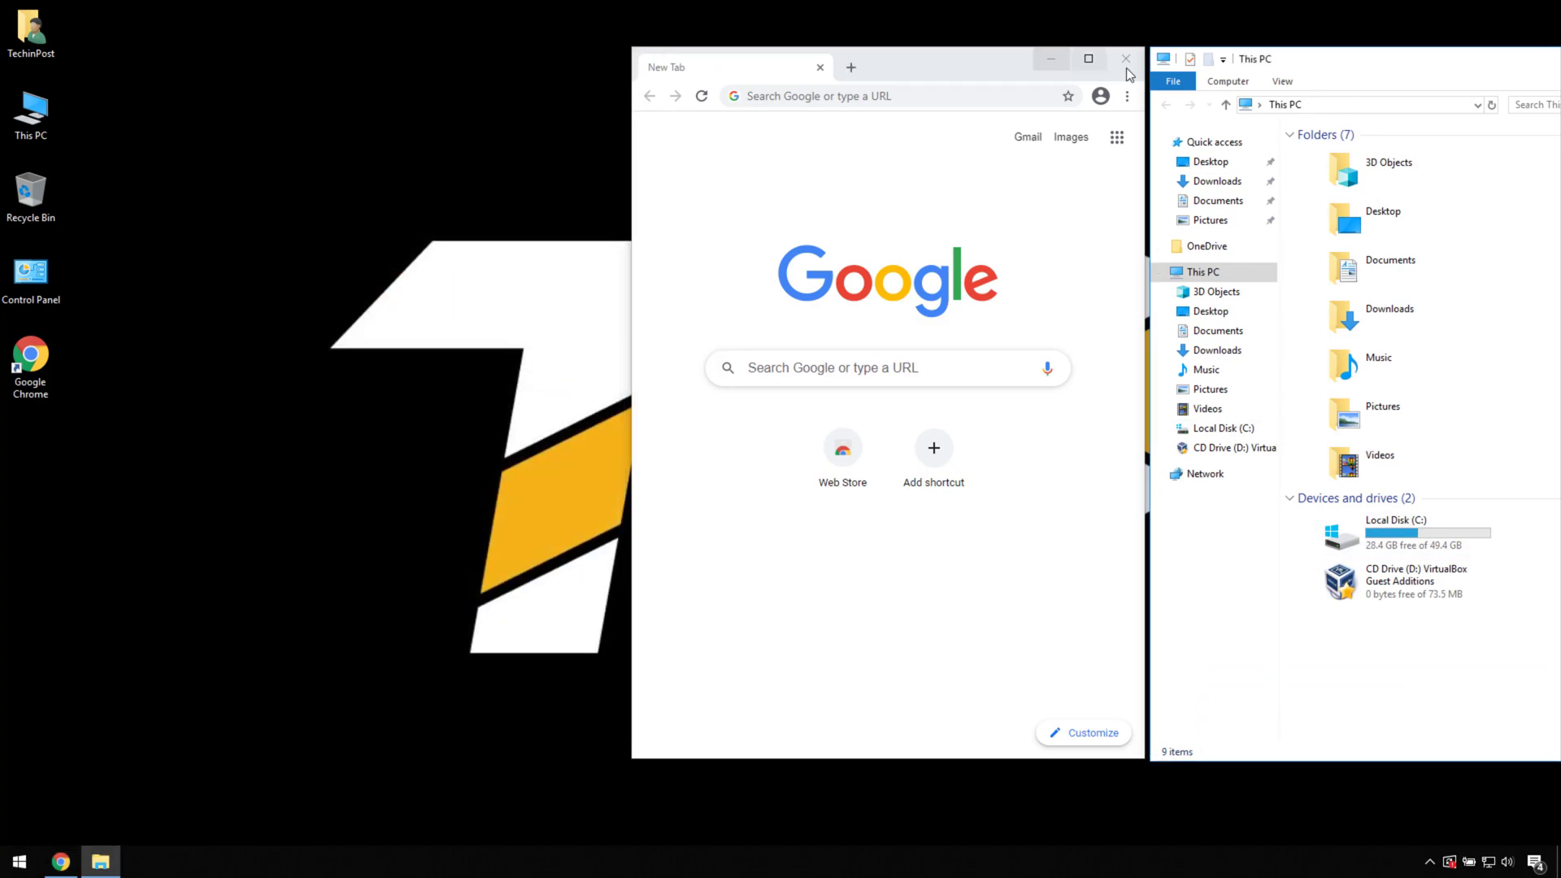
click(1125, 59)
drag(1524, 65, 586, 76)
click(724, 68)
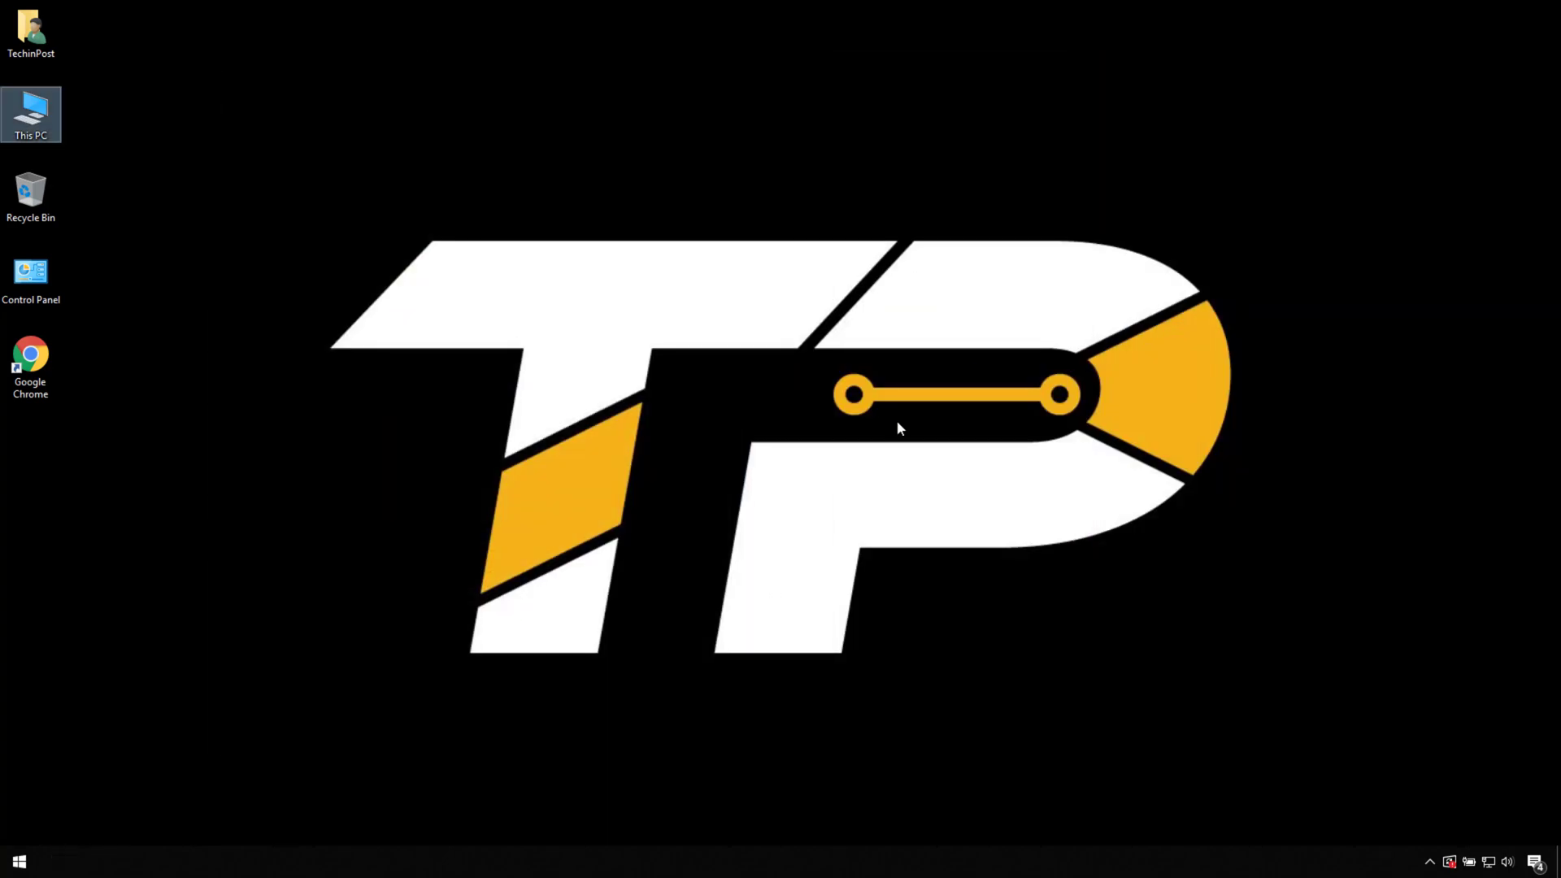